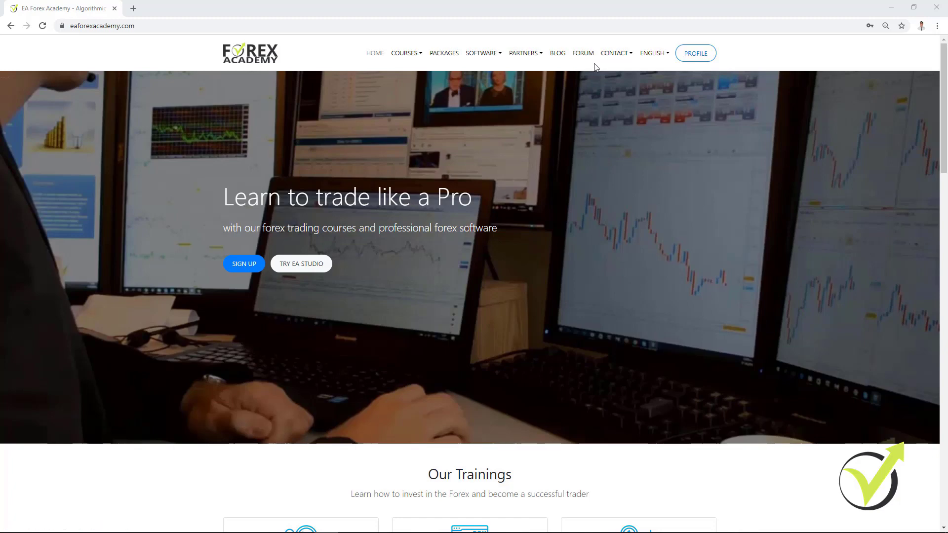
Open the Expert Advisor Studio software page and look over its login form and useful links.
click(486, 54)
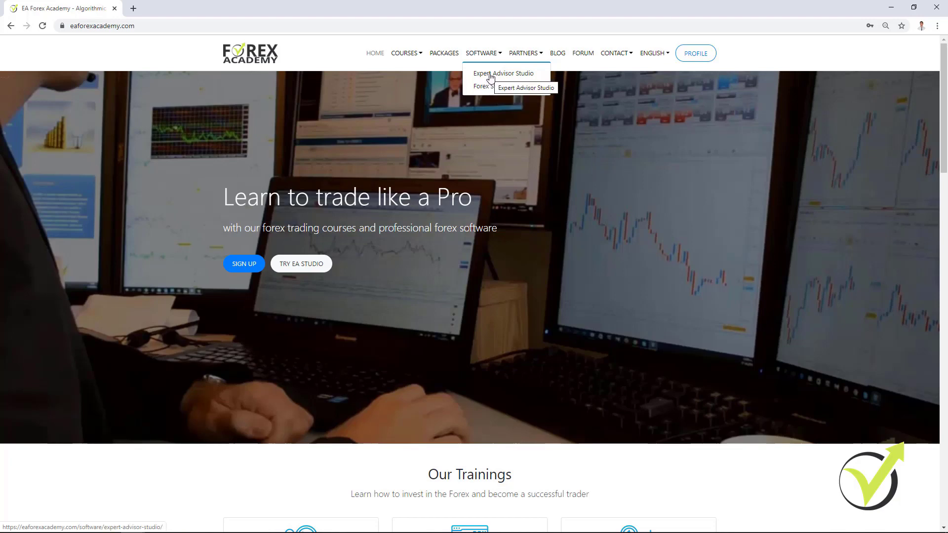
click(490, 75)
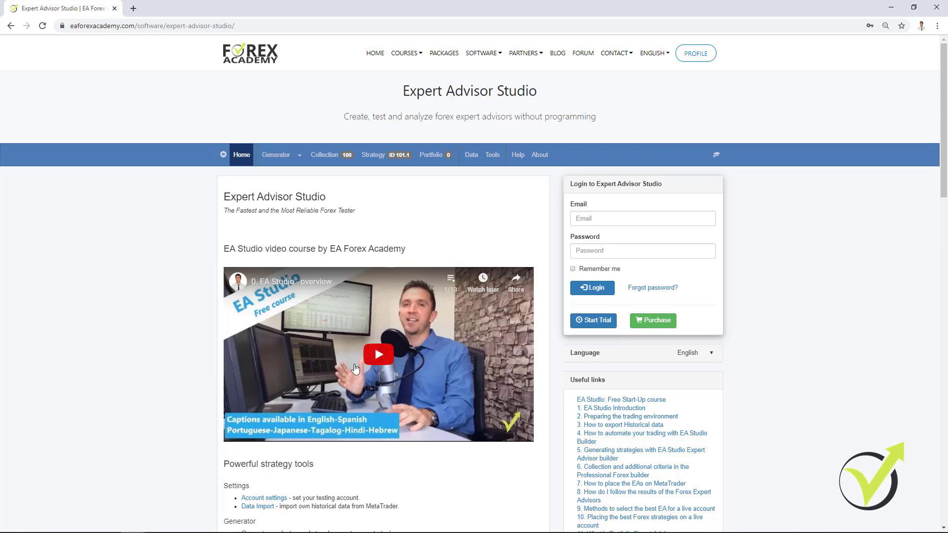
scroll(661, 412, down, 2)
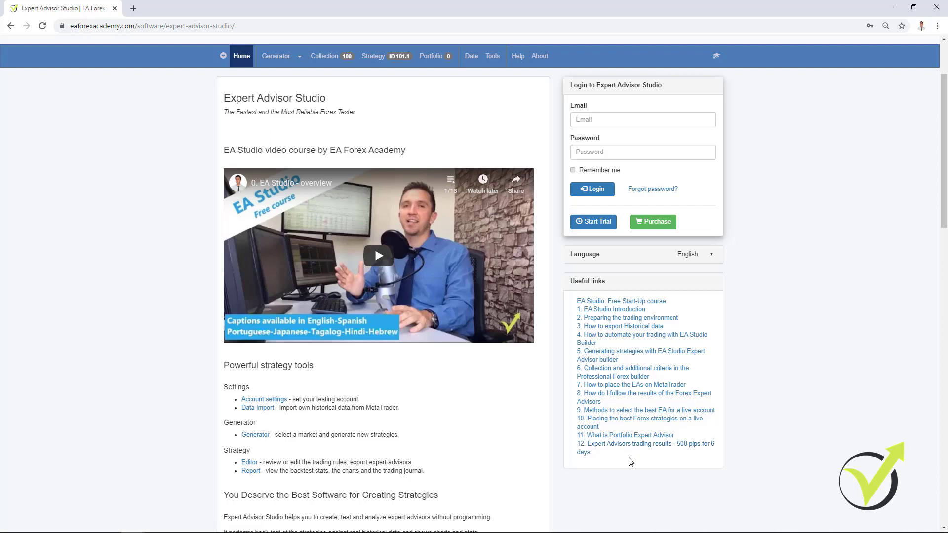
scroll(630, 461, up, 2)
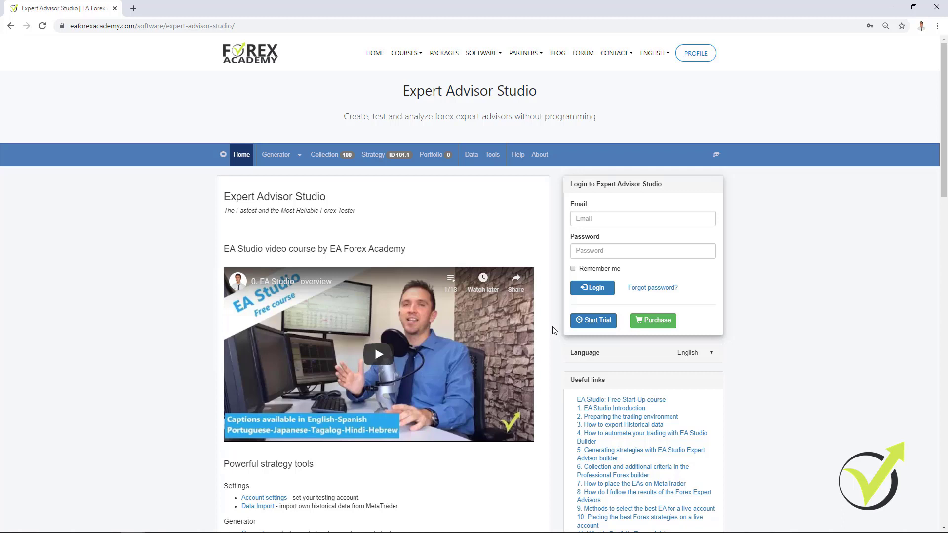
Log in to Expert Advisor Studio with the saved account e-mail and password.
click(592, 219)
click(596, 244)
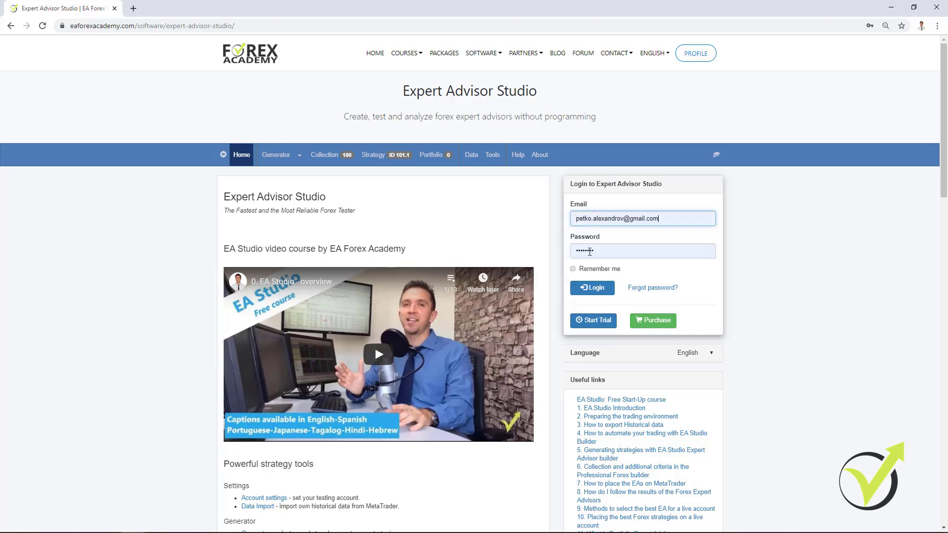
click(592, 291)
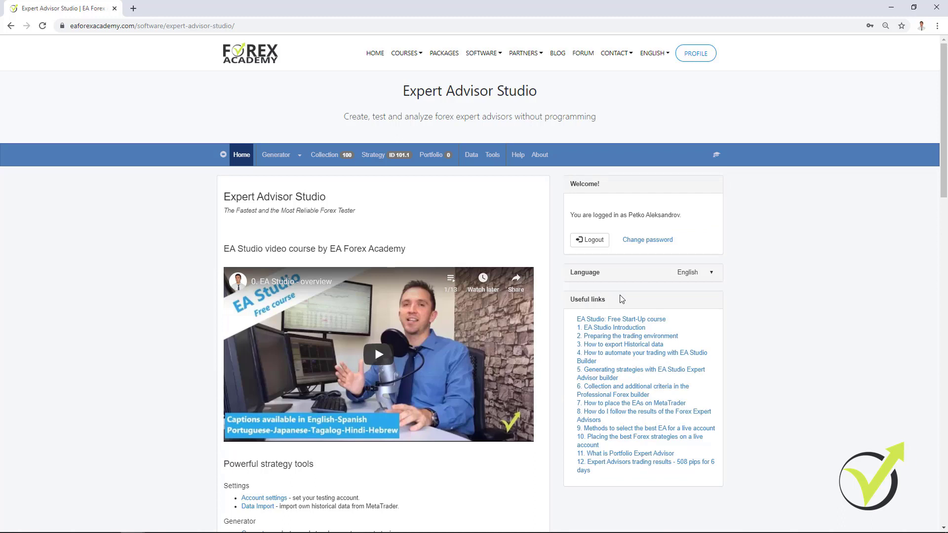
Review the languages offered for Expert Advisor Studio and check the website's own language selector.
click(711, 272)
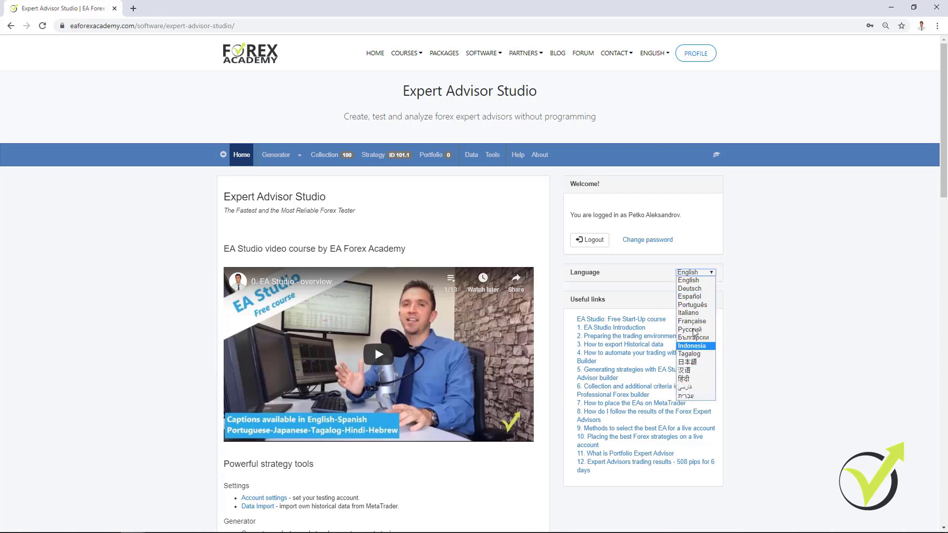
click(630, 290)
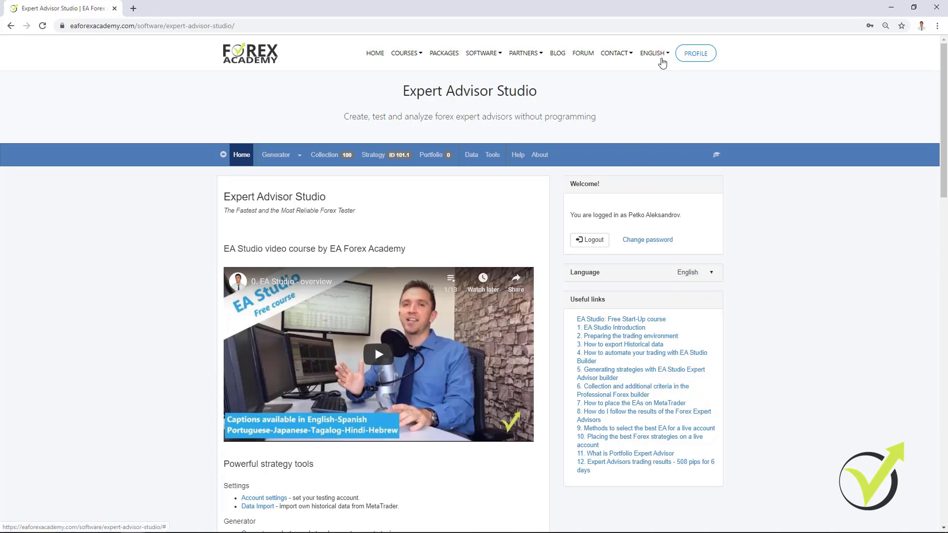
click(661, 61)
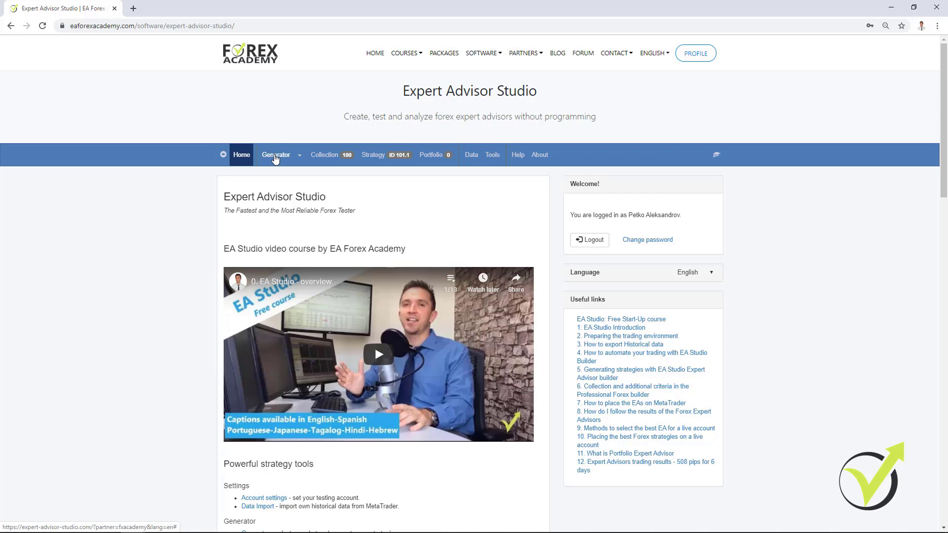
Open the current EURUSD M15 strategy, enlarge its indicator chart and examine the trades on the December 2019 bars.
click(378, 158)
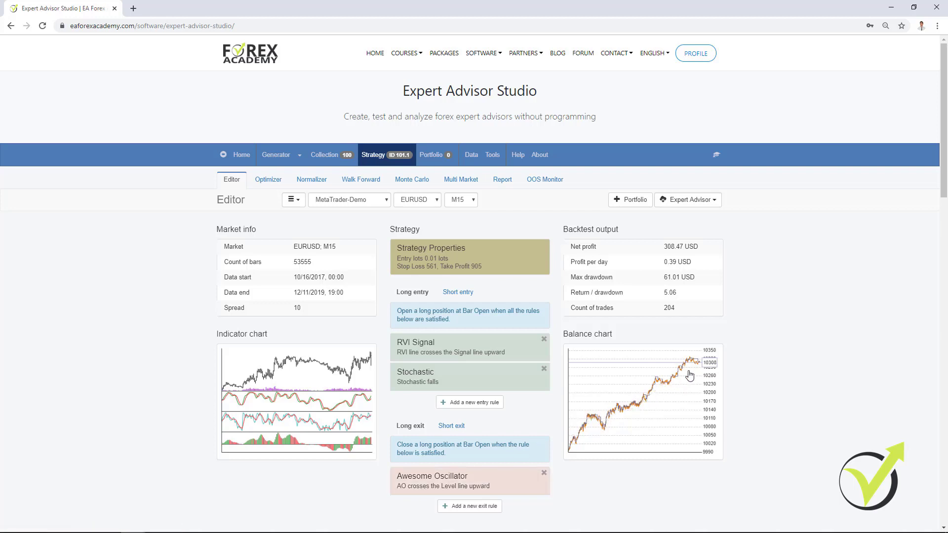
click(310, 386)
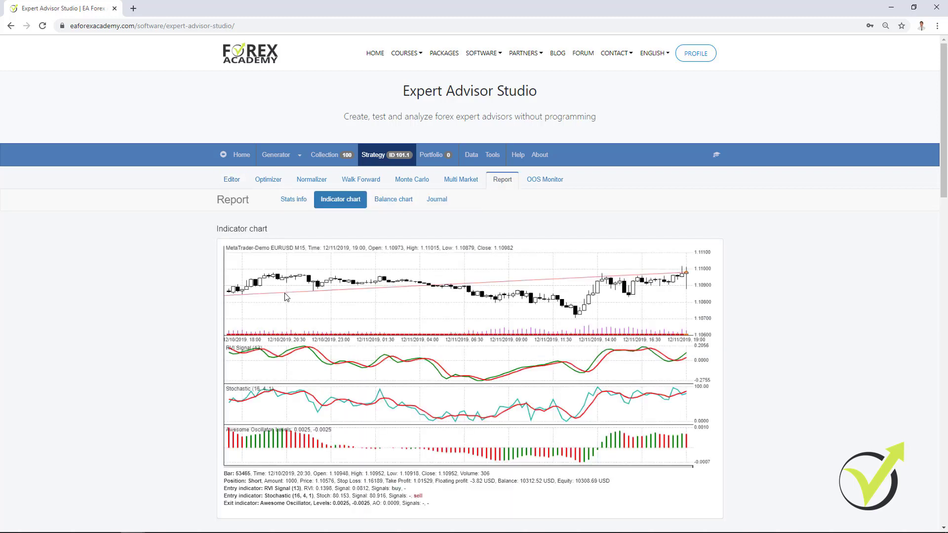
scroll(284, 292, up, 5)
scroll(321, 300, up, 5)
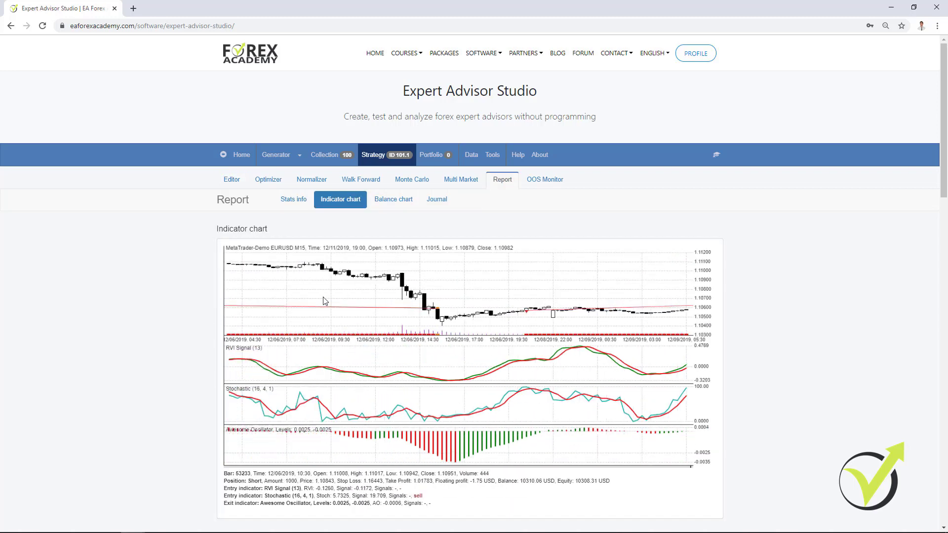
scroll(487, 313, down, 5)
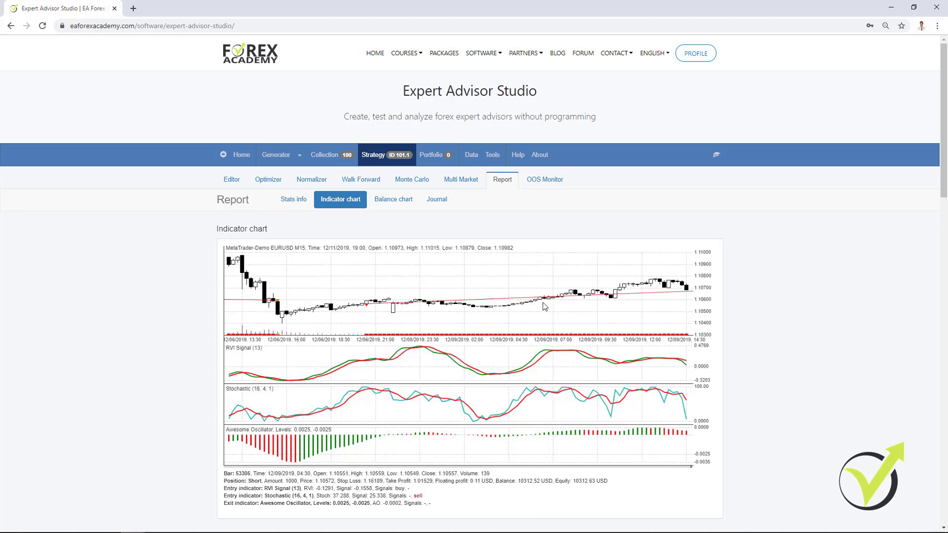
scroll(530, 310, down, 5)
scroll(513, 311, down, 2)
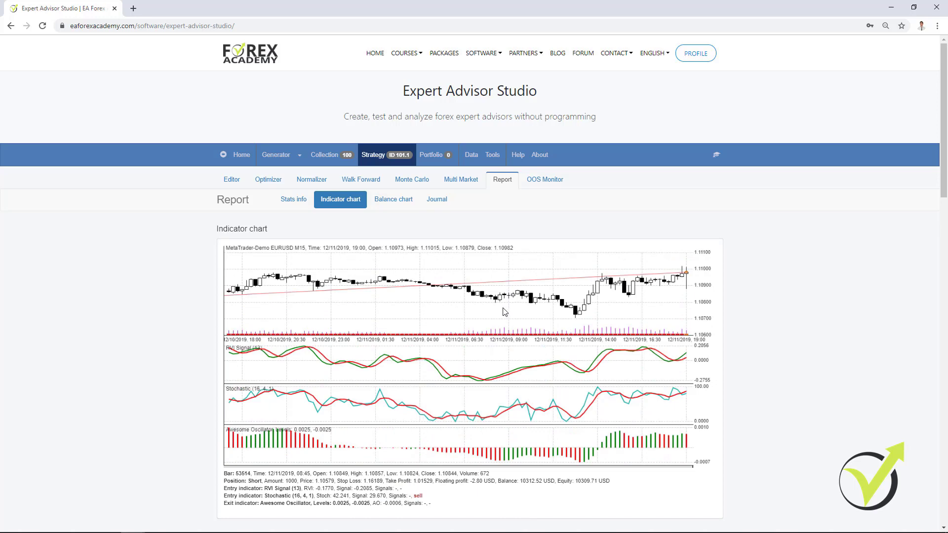
Go back through the indicator chart's history to late October 2019 and examine the earlier trade entries and exits.
scroll(627, 318, up, 10)
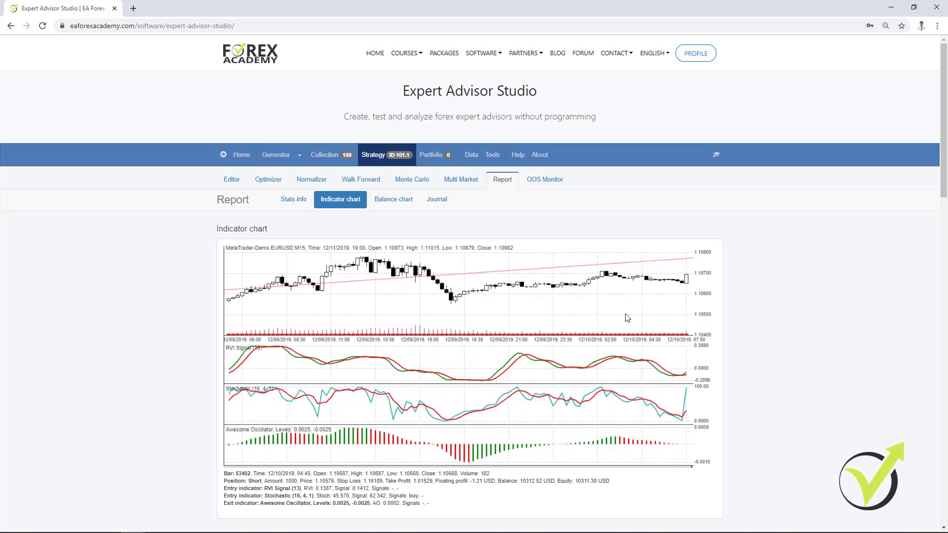
scroll(298, 303, up, 8)
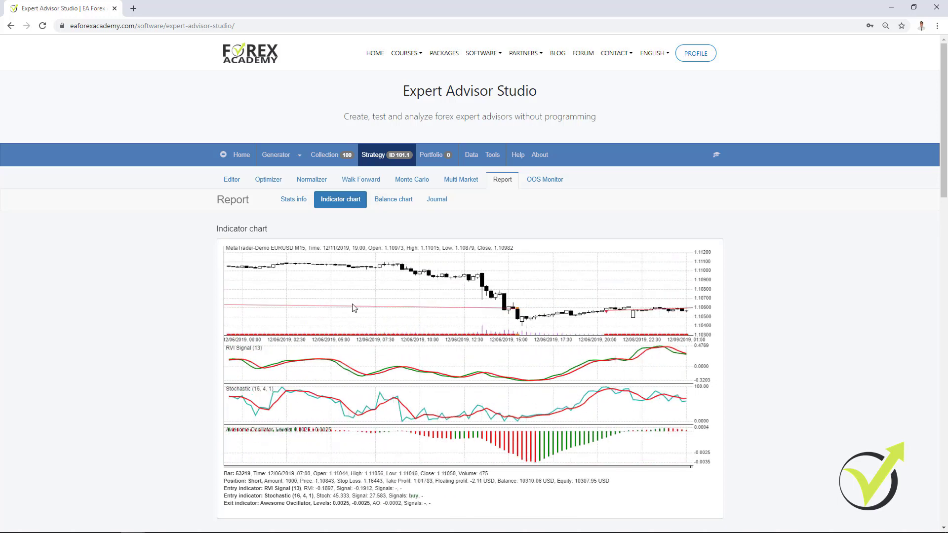
scroll(354, 308, up, 8)
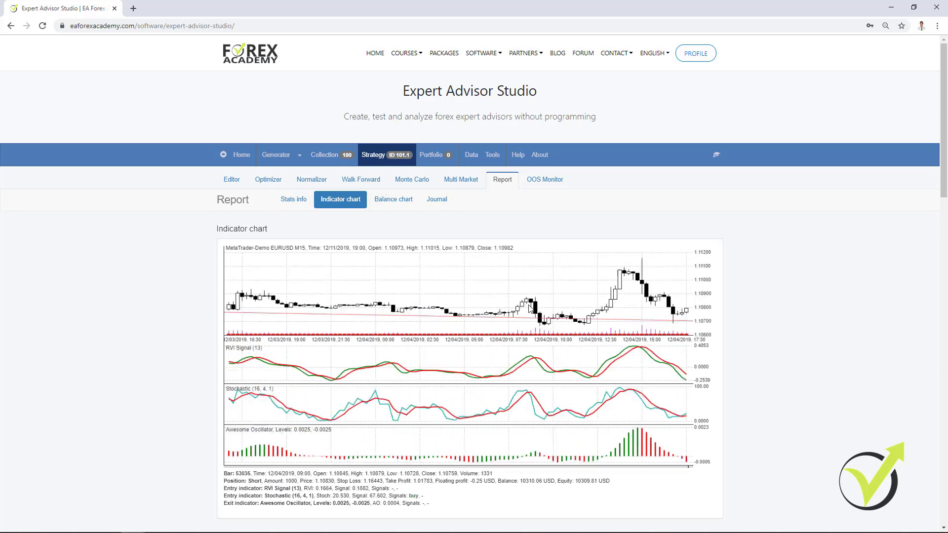
scroll(453, 297, up, 8)
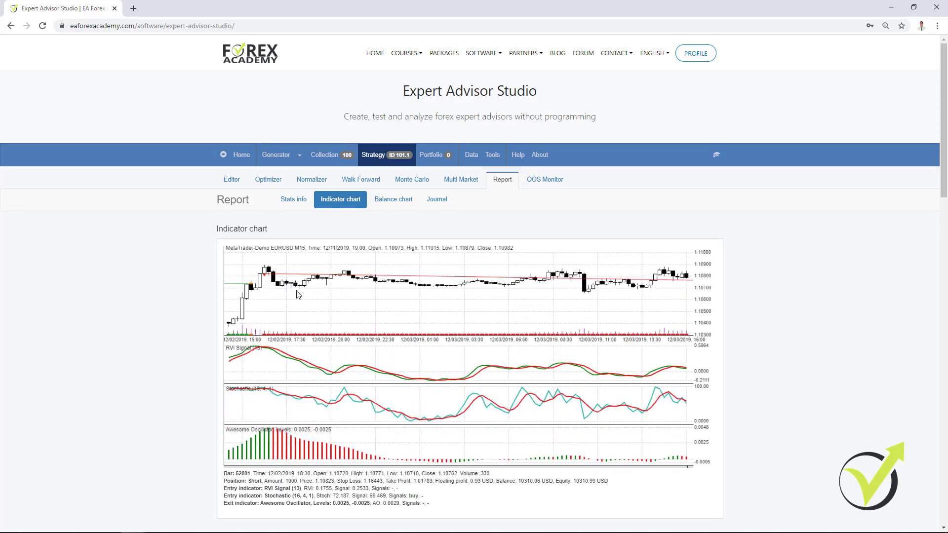
scroll(287, 294, up, 8)
scroll(320, 300, down, 3)
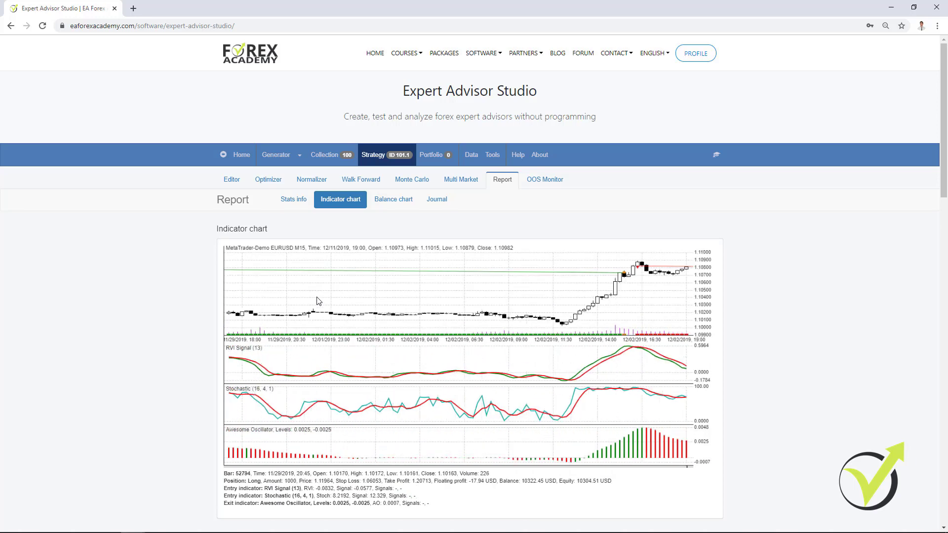
scroll(319, 301, up, 1)
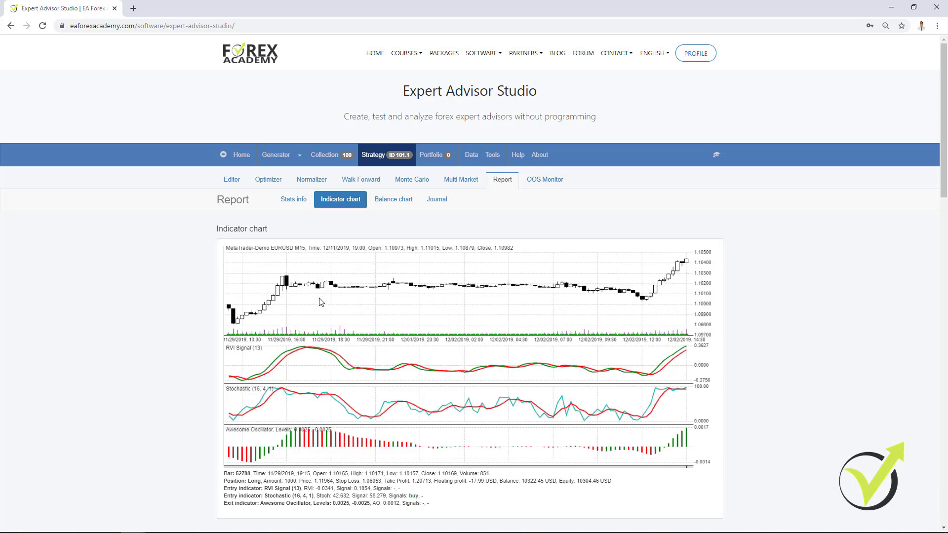
scroll(320, 302, up, 14)
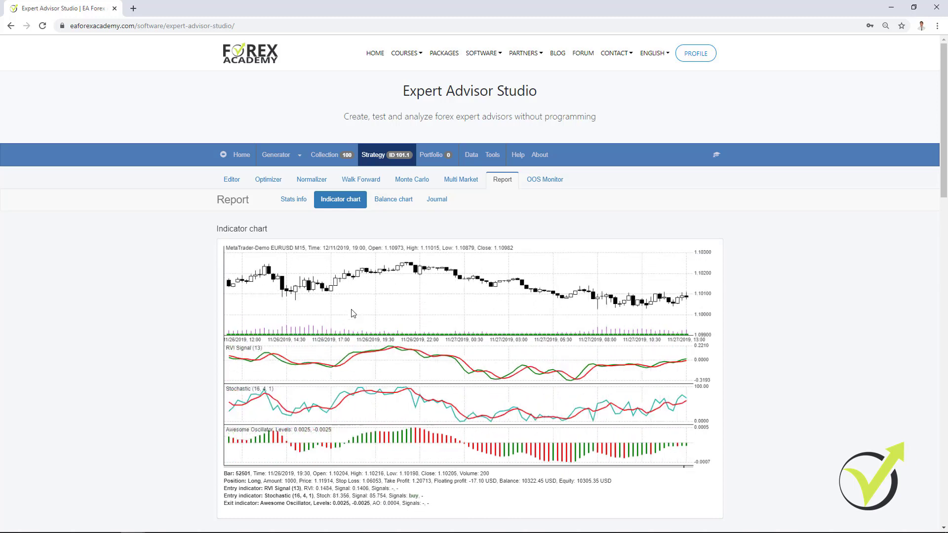
scroll(353, 313, up, 20)
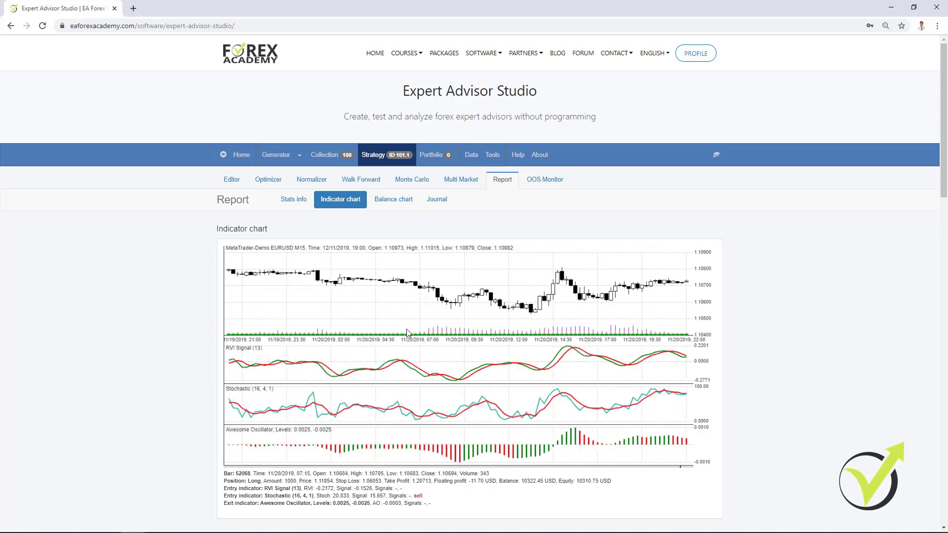
scroll(407, 333, up, 16)
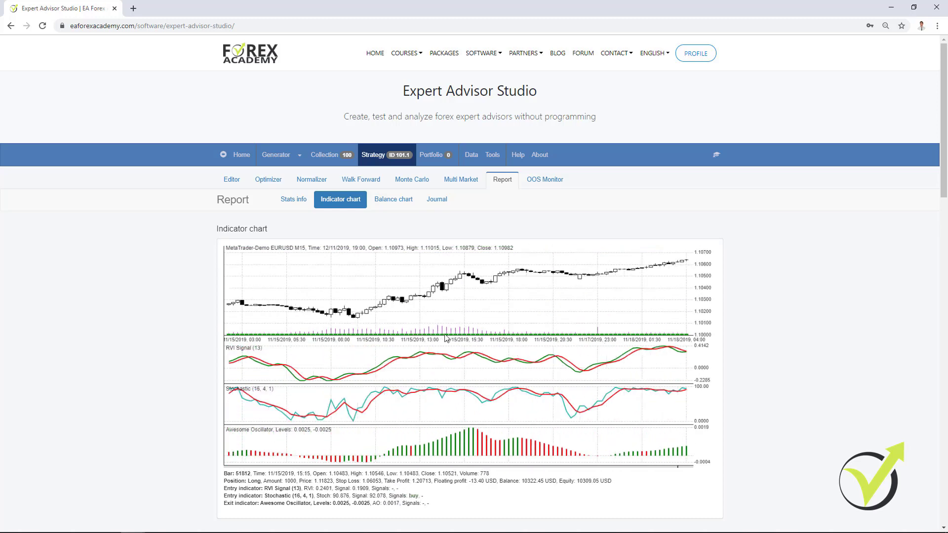
scroll(277, 298, up, 9)
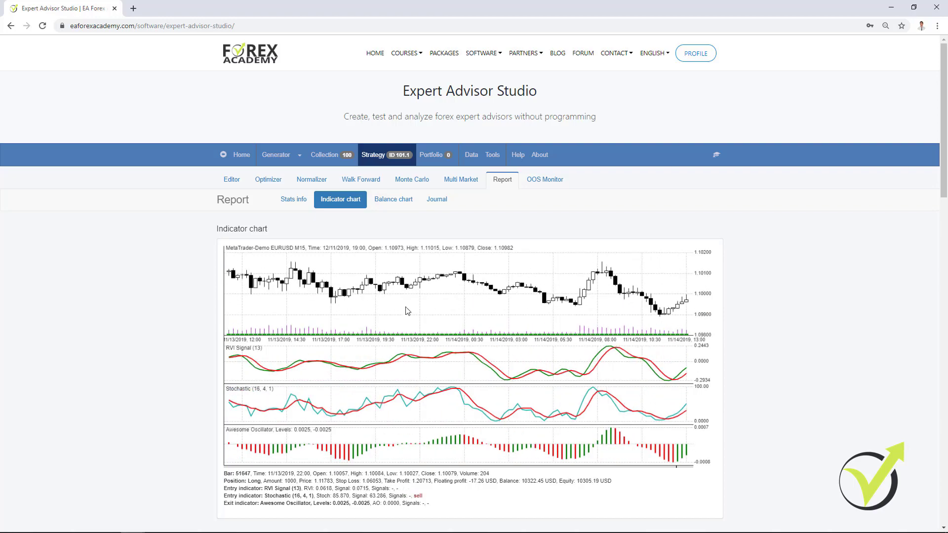
scroll(408, 311, up, 20)
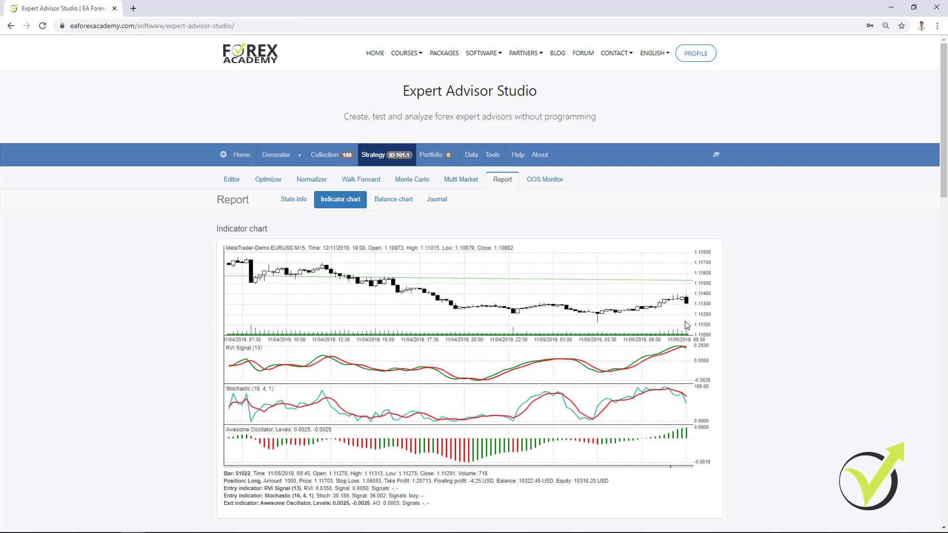
scroll(685, 325, up, 5)
scroll(345, 308, up, 10)
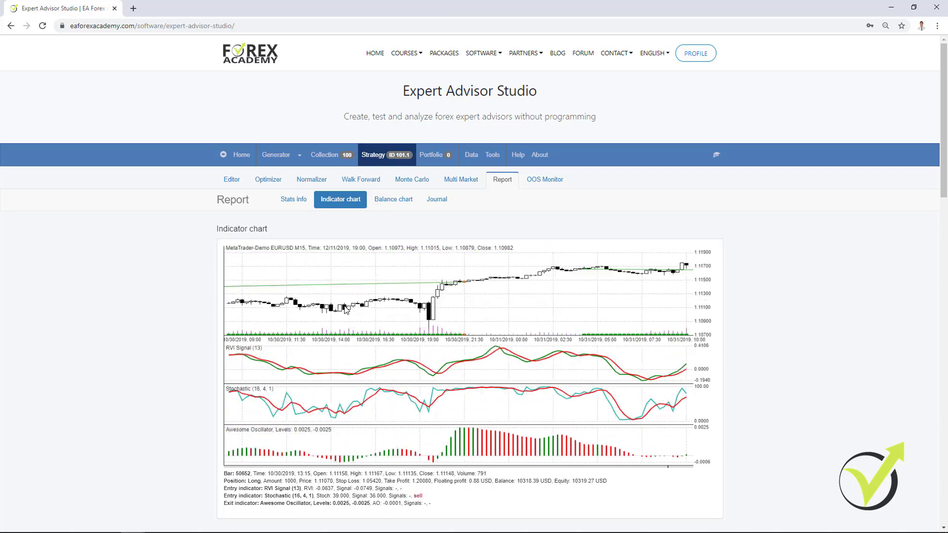
scroll(345, 308, down, 1)
scroll(345, 309, down, 1)
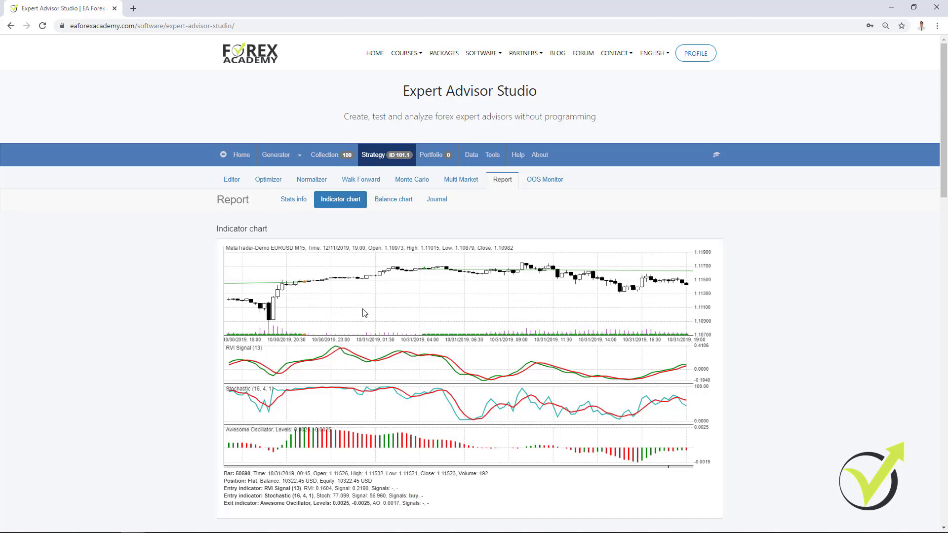
scroll(371, 313, up, 3)
scroll(375, 313, up, 6)
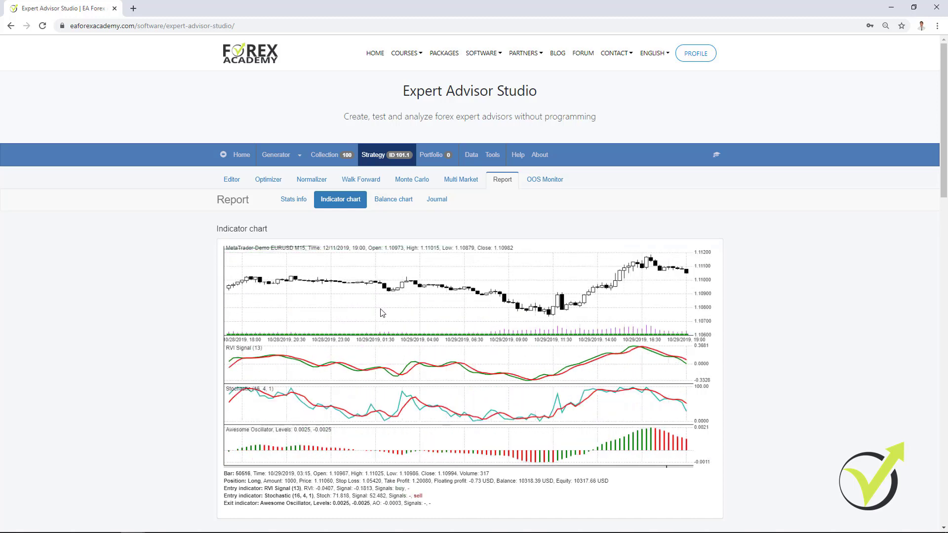
scroll(383, 312, up, 10)
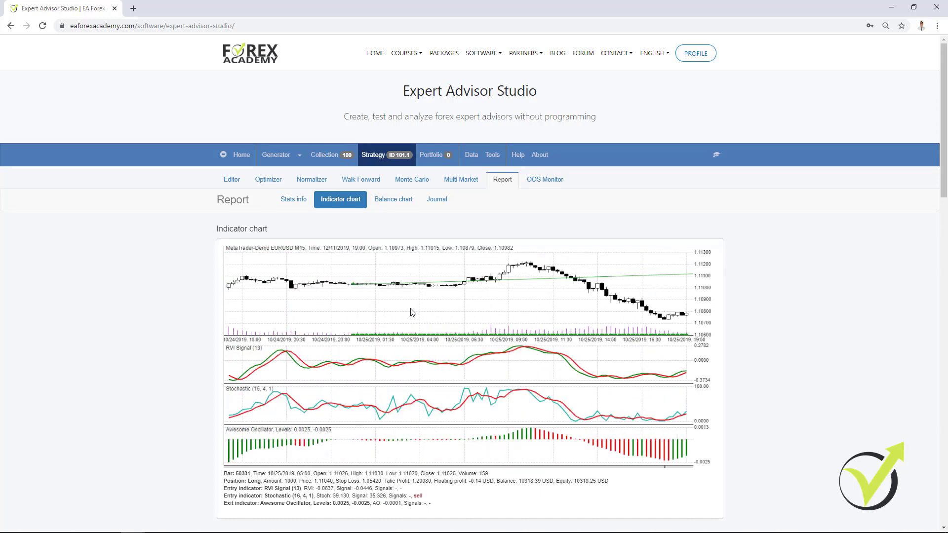
scroll(431, 311, down, 2)
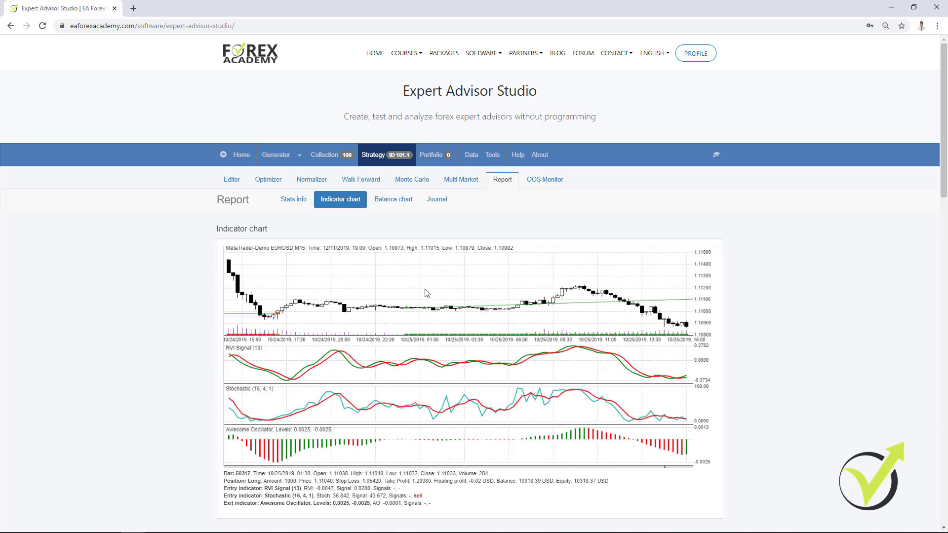
View the strategy's balance chart report, including the long and short balance and drawdown charts.
click(393, 200)
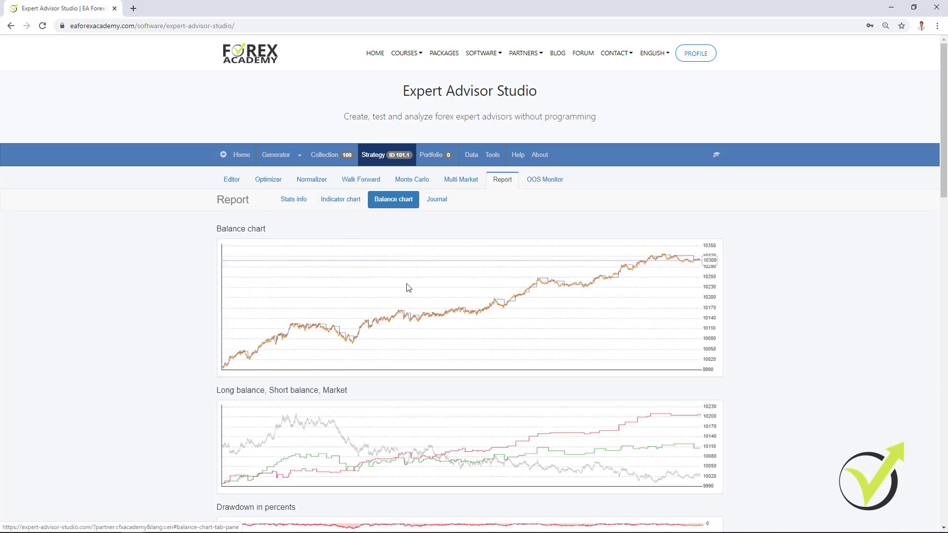
scroll(399, 379, down, 4)
scroll(401, 398, down, 2)
scroll(402, 395, up, 7)
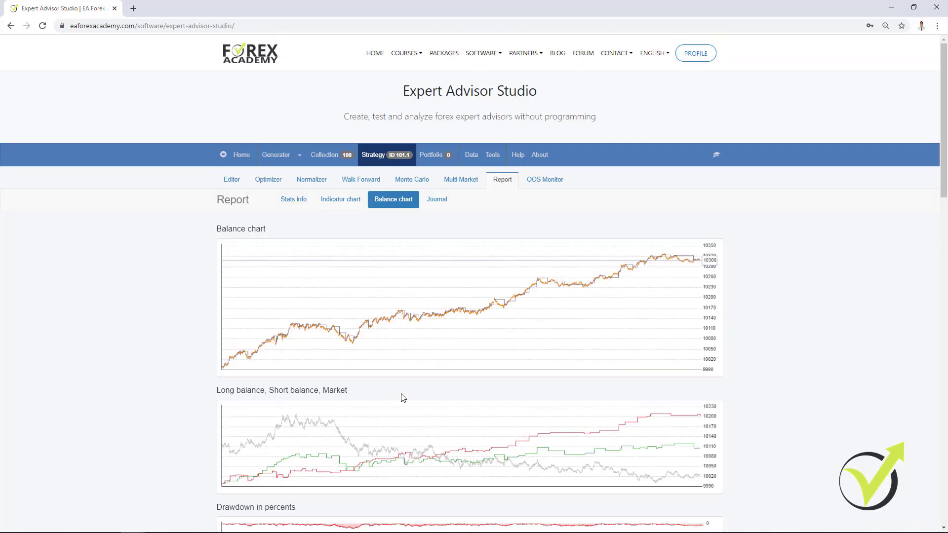
Check the strategy's trade journal and examine the full backtest statistics in the report.
click(436, 202)
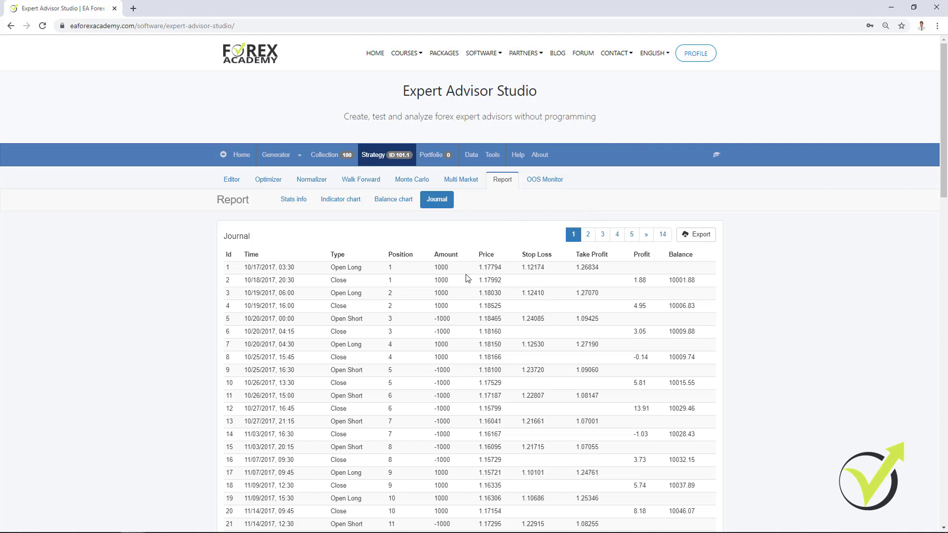
click(286, 203)
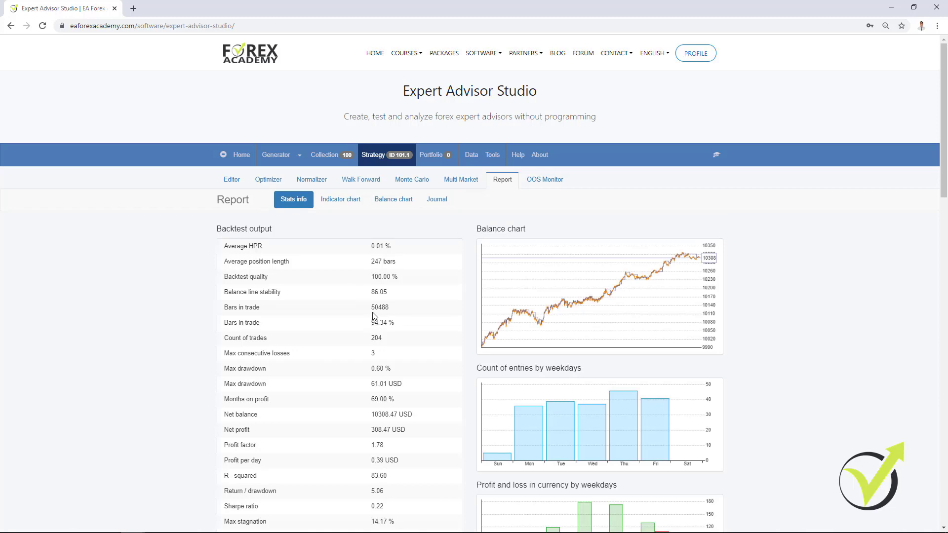
scroll(355, 314, down, 2)
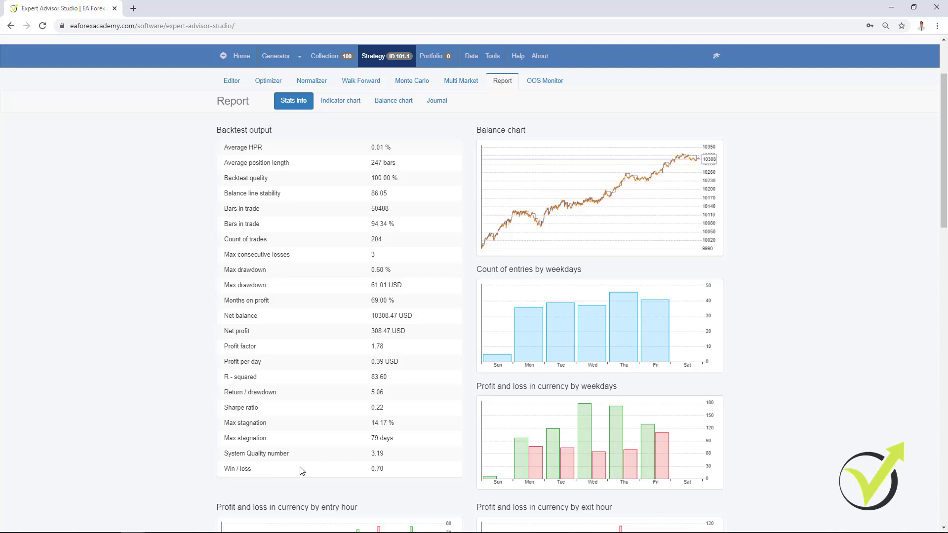
Examine the report's weekday, entry-hour and exit-hour charts, position holding time chart and monthly performance table.
scroll(315, 469, down, 3)
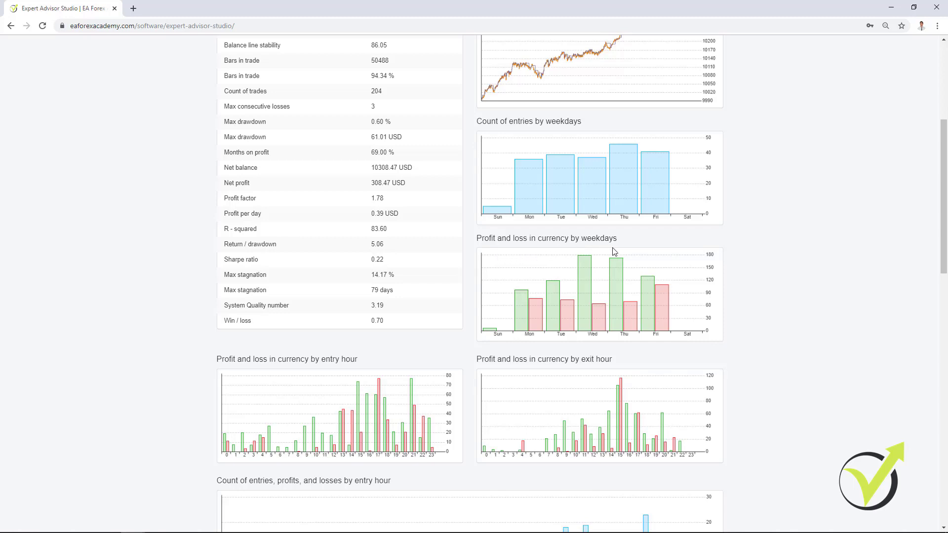
scroll(474, 419, down, 2)
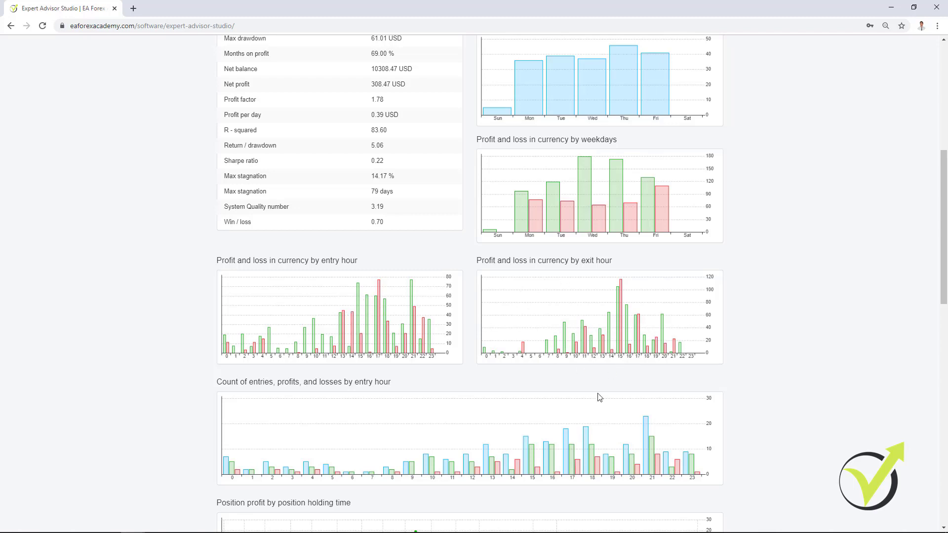
scroll(531, 402, down, 3)
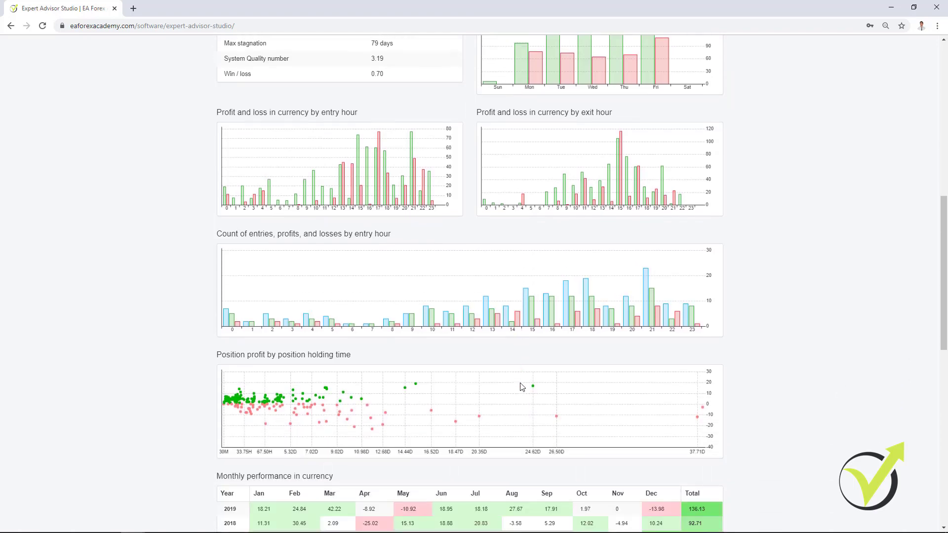
scroll(518, 390, down, 4)
scroll(511, 401, up, 7)
scroll(512, 403, up, 5)
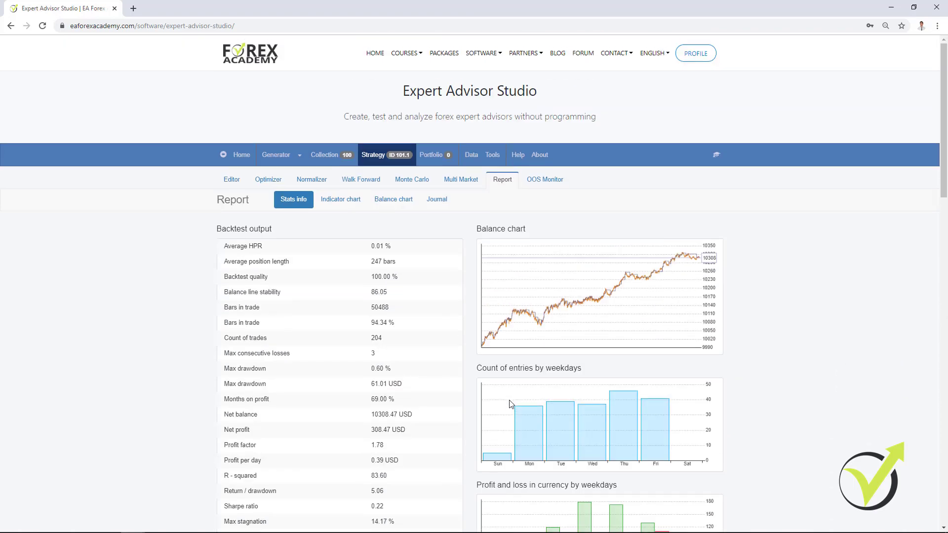
Open the strategy in the editor and add an Accelerator Oscillator entry rule set to AC rises.
click(232, 180)
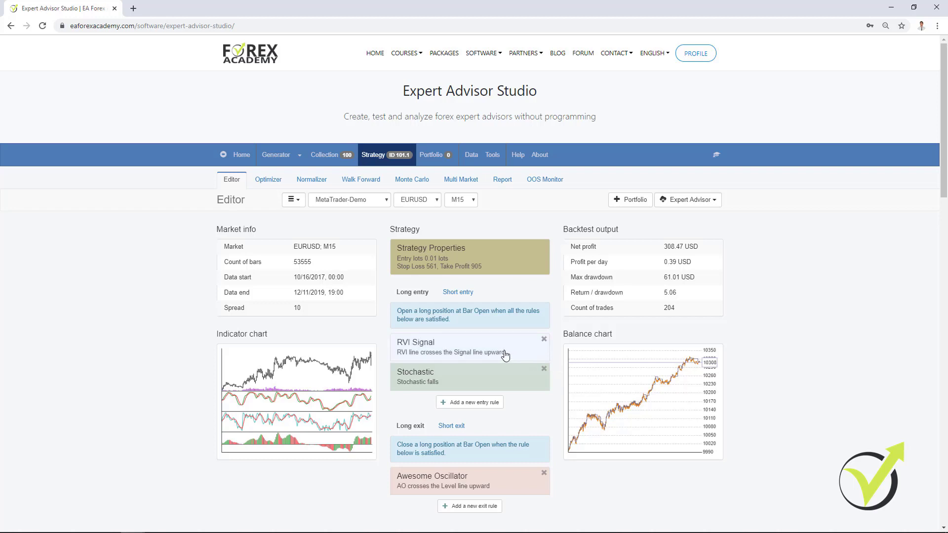
click(483, 402)
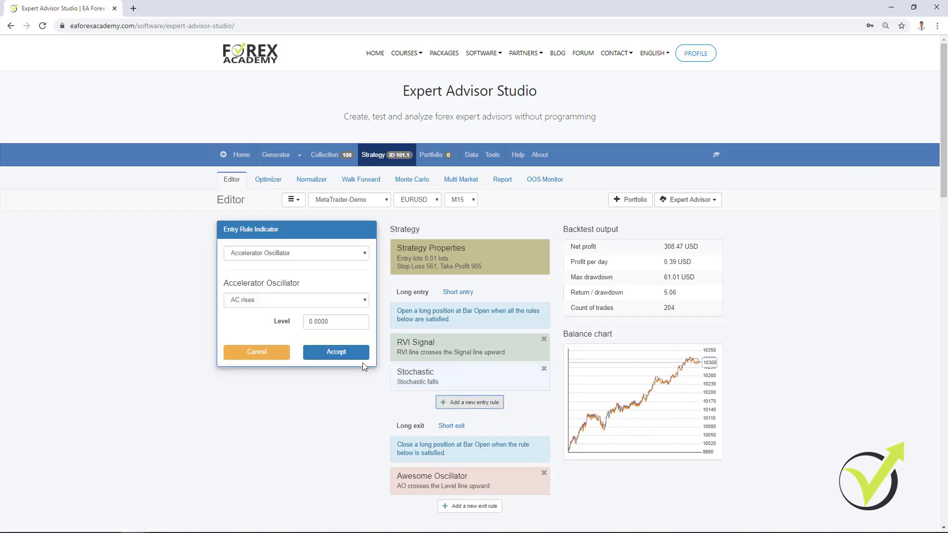
click(335, 353)
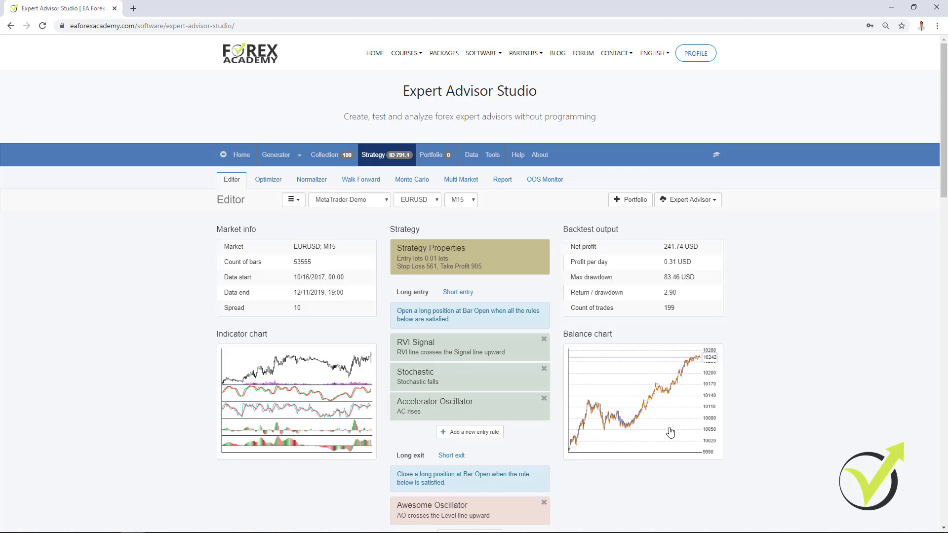
Remove the Accelerator Oscillator and Stochastic entry rules from the strategy.
click(544, 398)
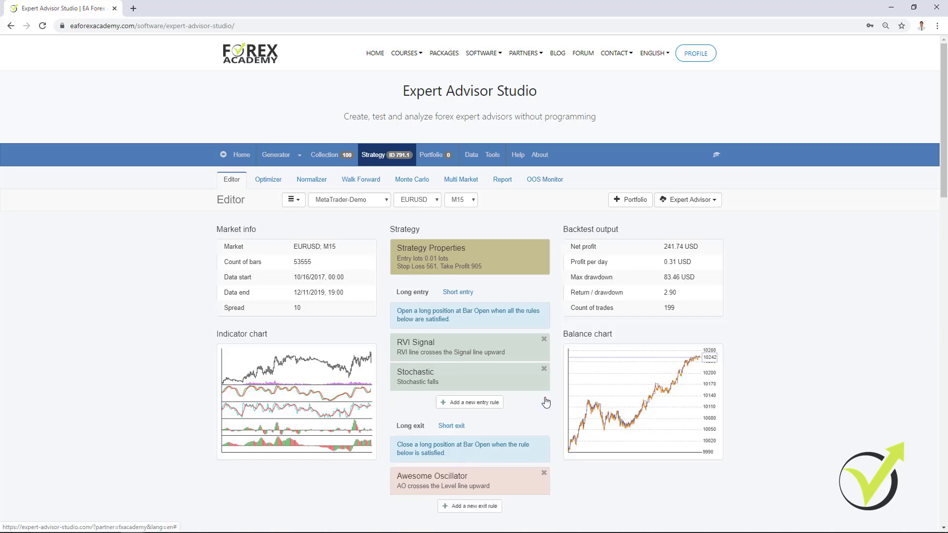
click(544, 369)
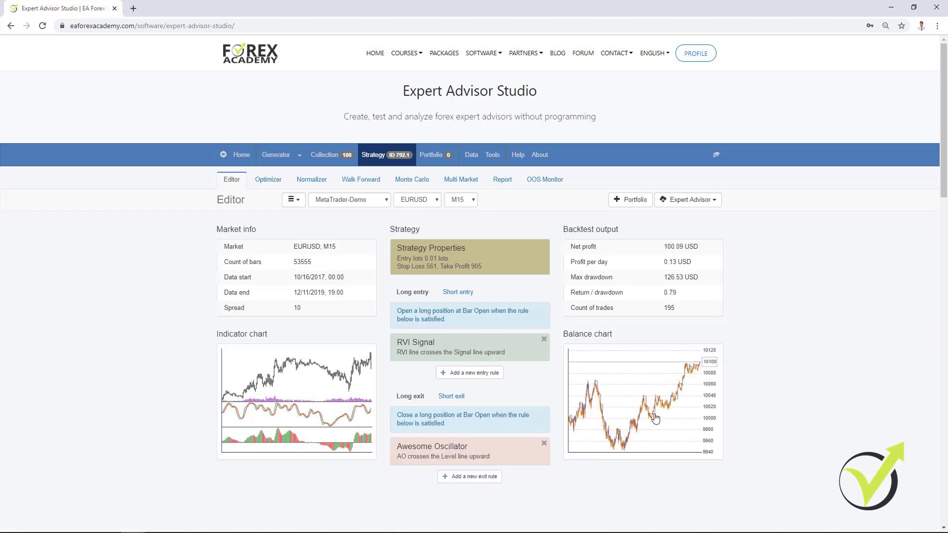
Check the Strategy Properties and the RVI Signal entry rule's parameters without changing them.
click(444, 266)
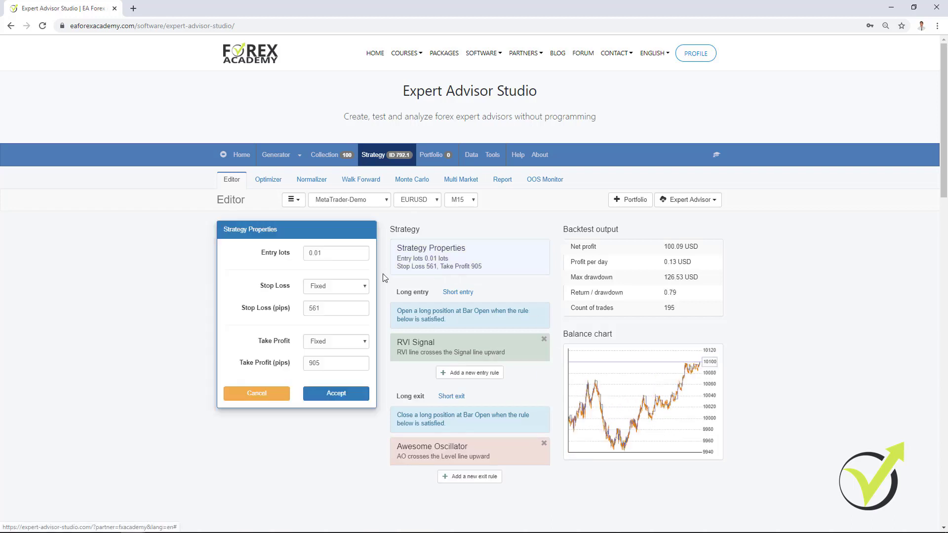
click(256, 393)
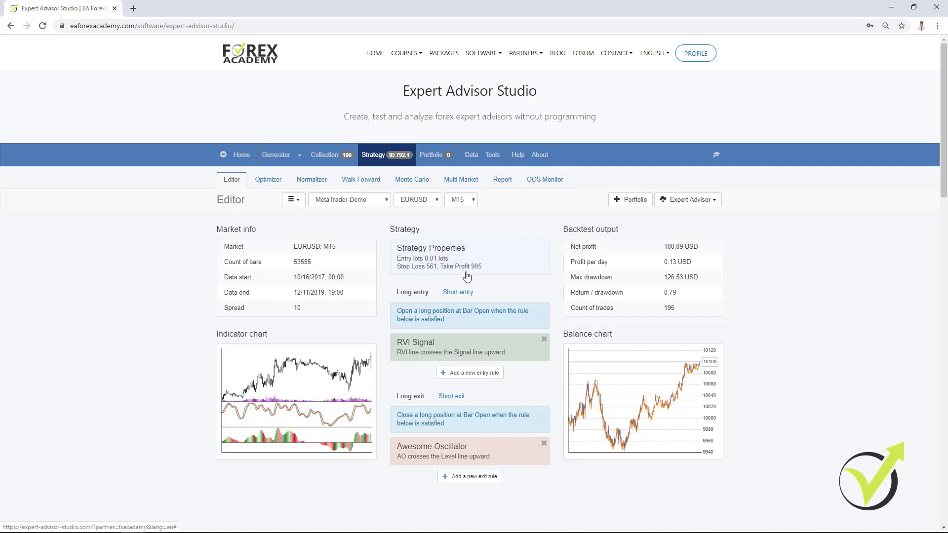
click(470, 351)
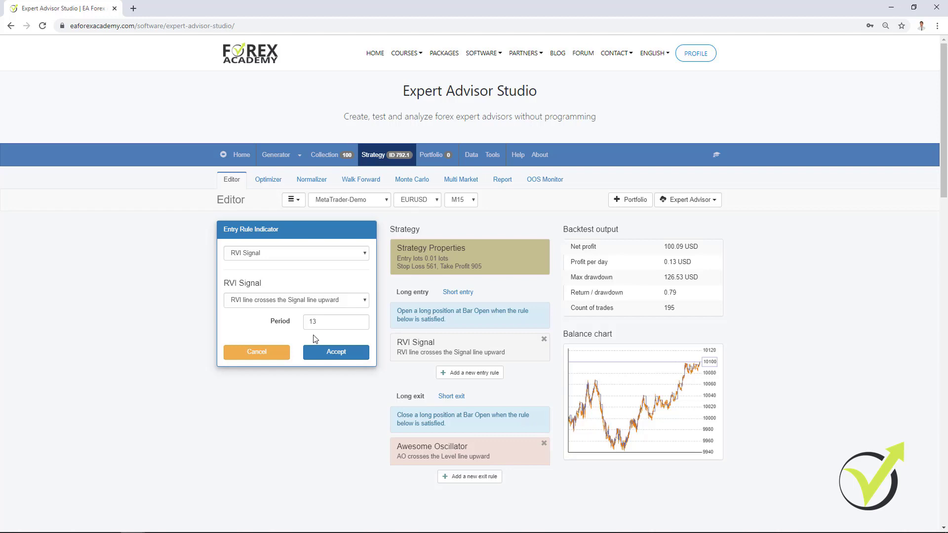
click(257, 355)
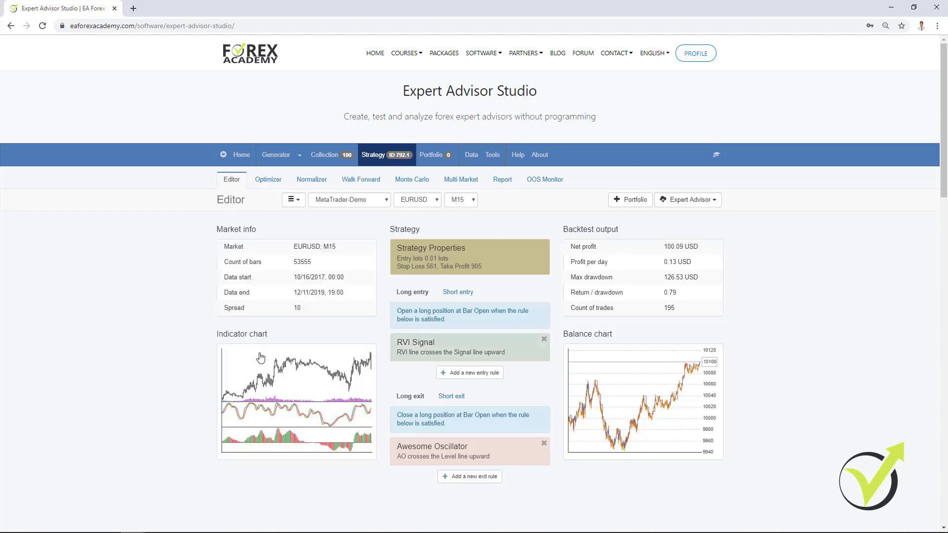
Replace the RVI Signal entry rule with a new RVI Signal rule, RVI line crosses the Signal line upward, period 10.
click(544, 340)
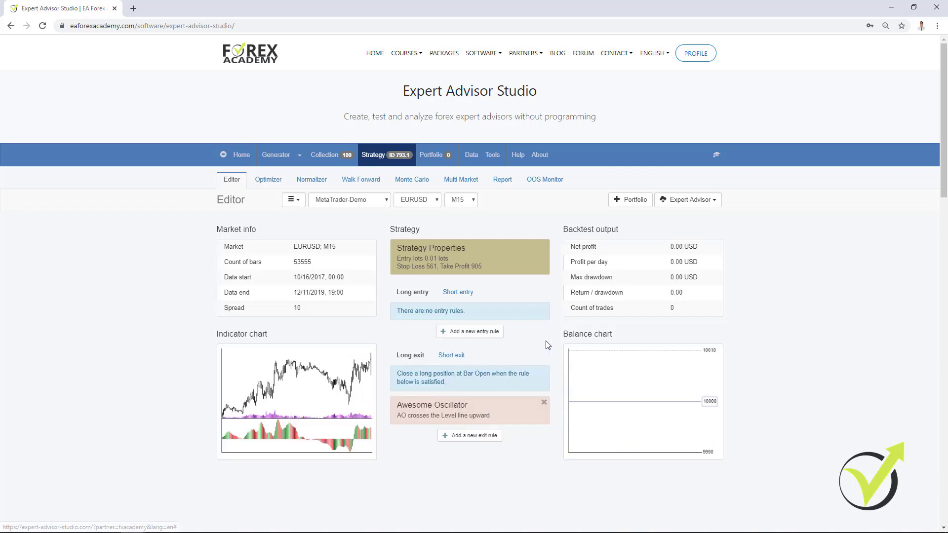
click(466, 333)
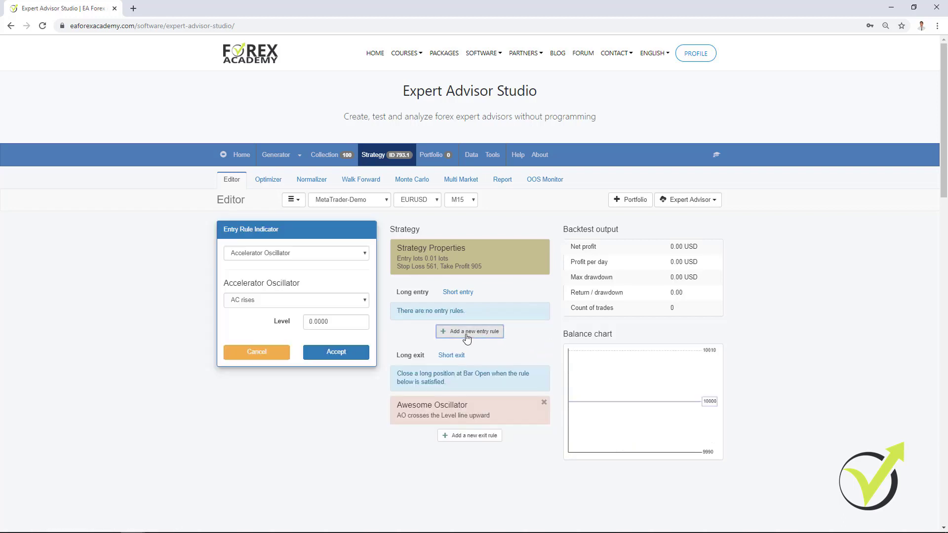
click(344, 256)
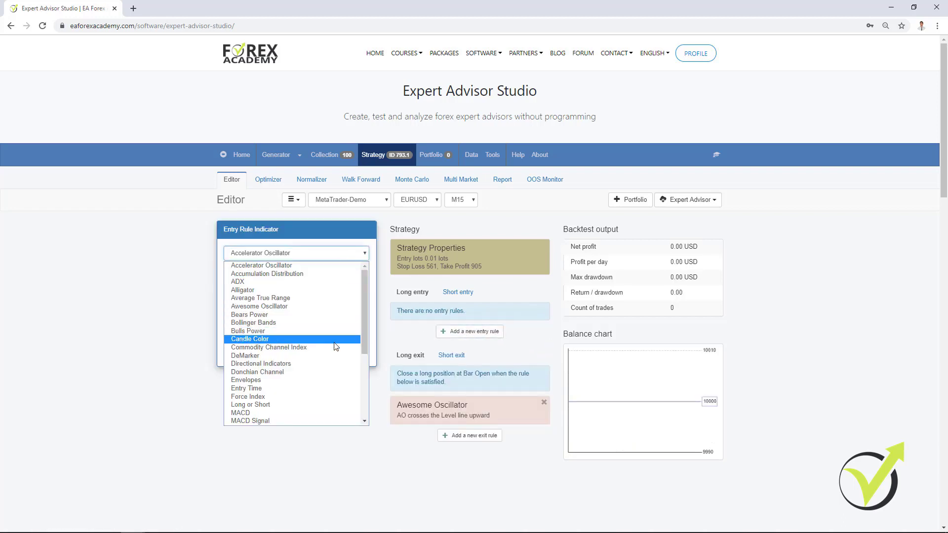
drag(362, 339, 363, 405)
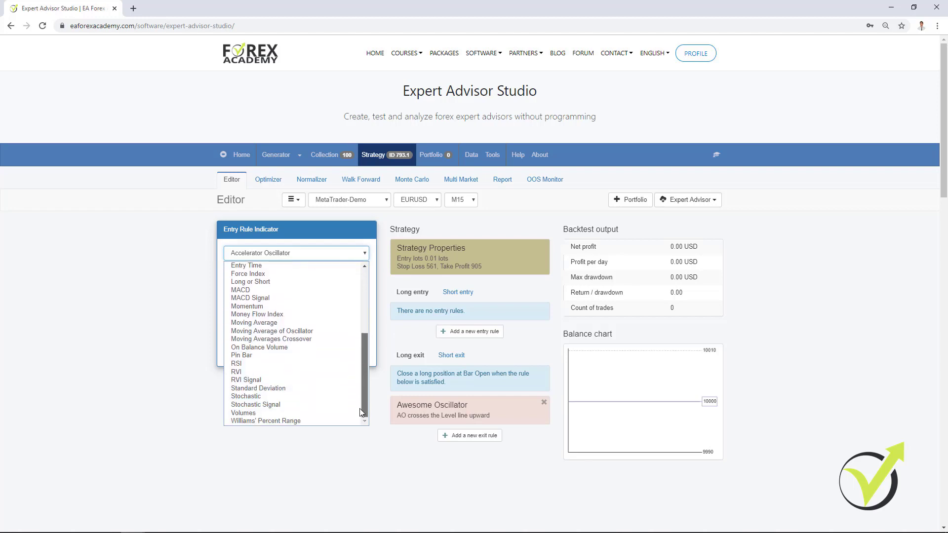
click(310, 384)
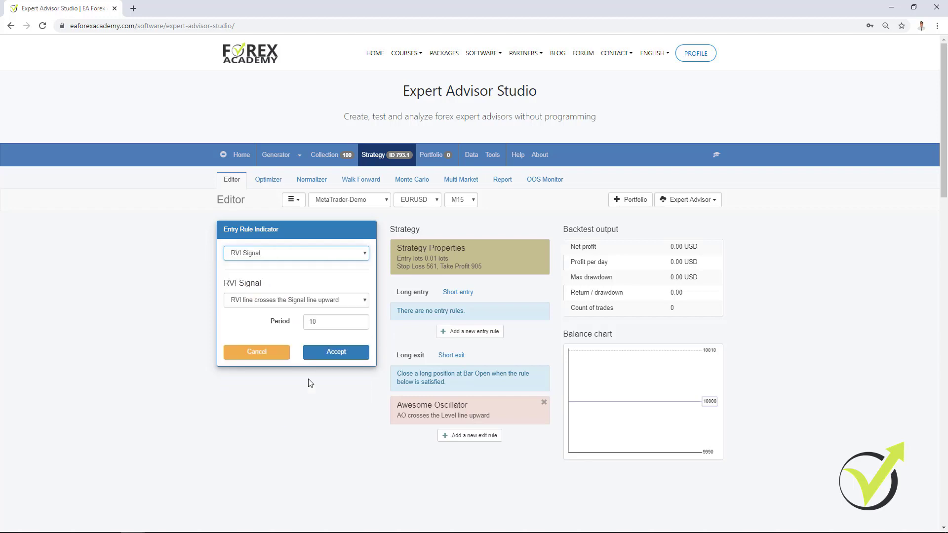
click(332, 352)
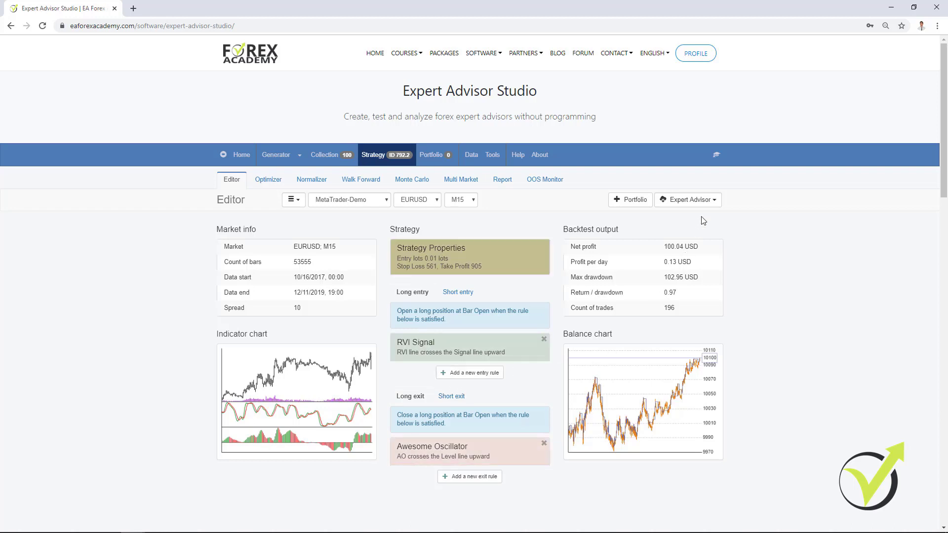
Export the strategy as an Expert Advisor for MT4 and dismiss the download scan notice.
click(707, 203)
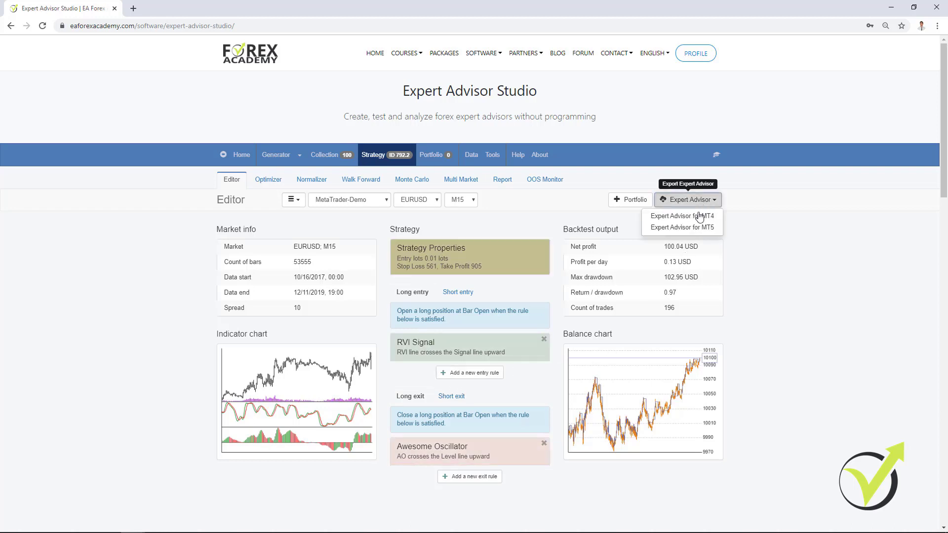
click(700, 216)
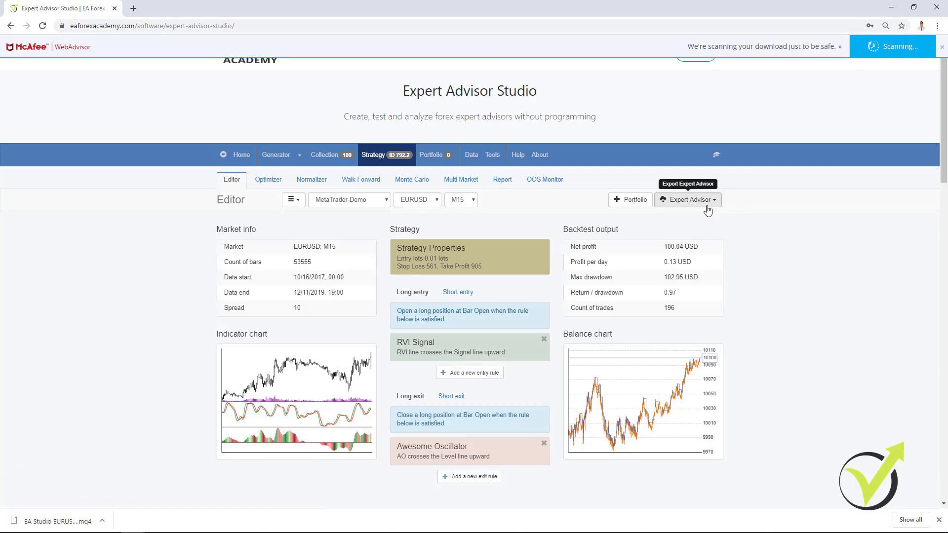
click(940, 48)
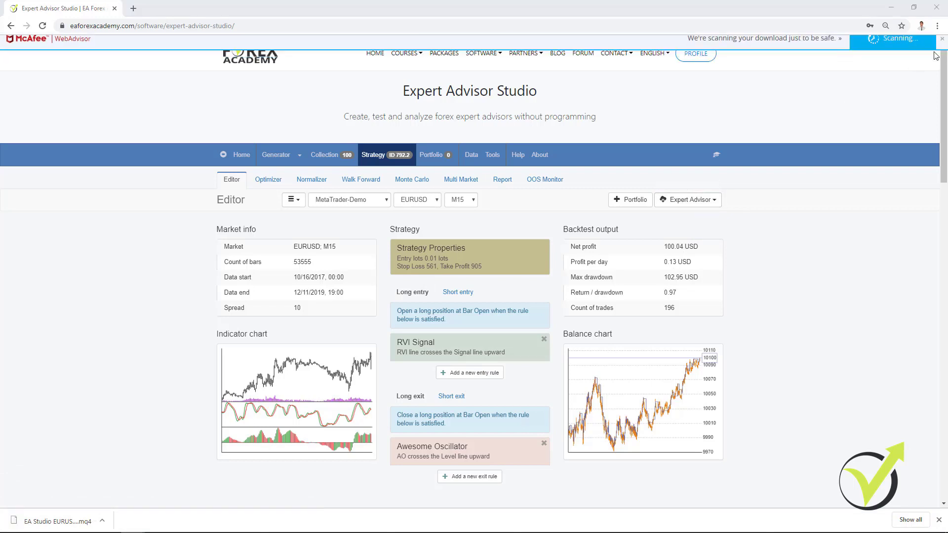
Open the downloaded .mq4 file in MetaEditor and enlarge its code window to fill the workspace.
click(42, 527)
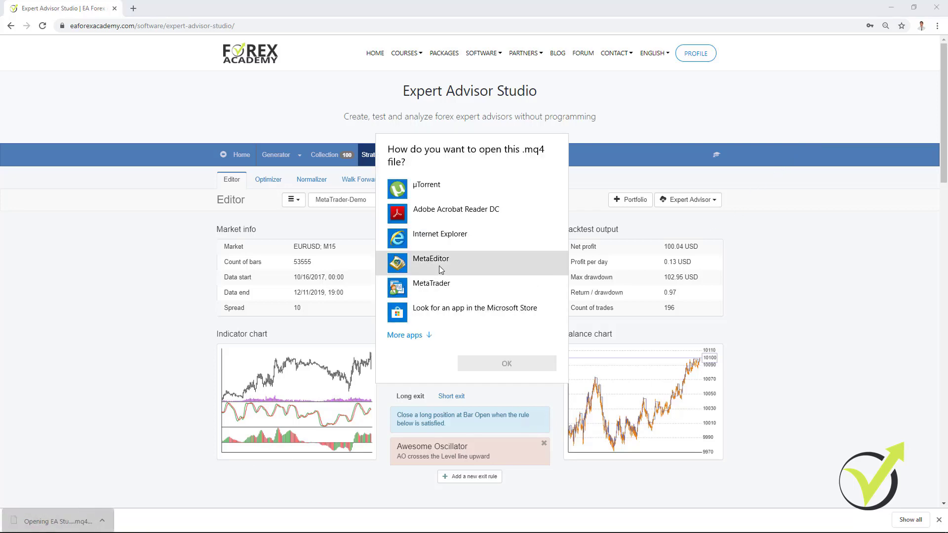
click(439, 266)
click(504, 363)
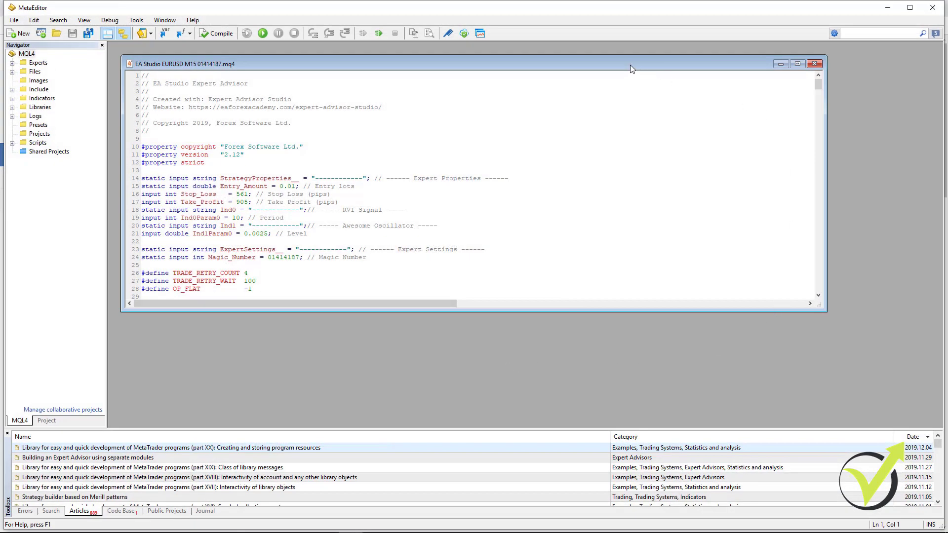
drag(630, 65, 615, 50)
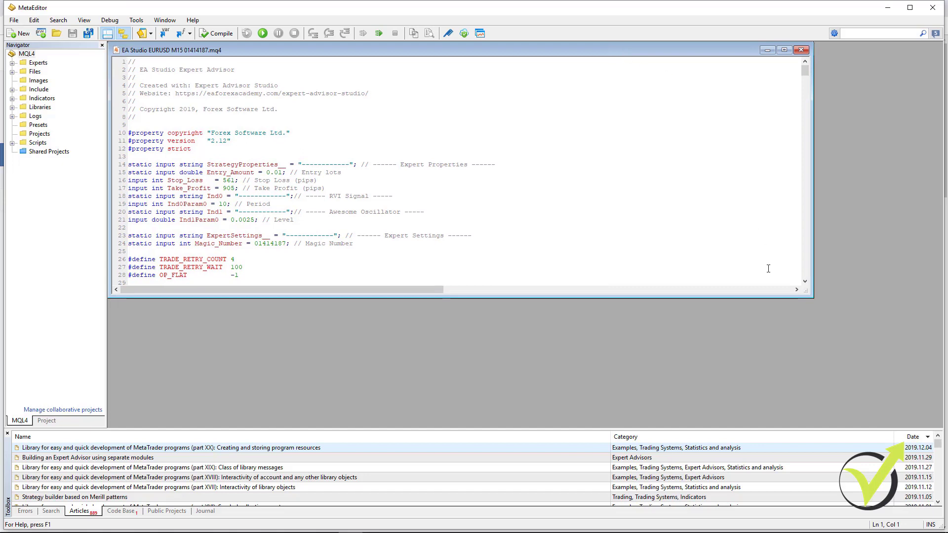
drag(805, 291, 934, 421)
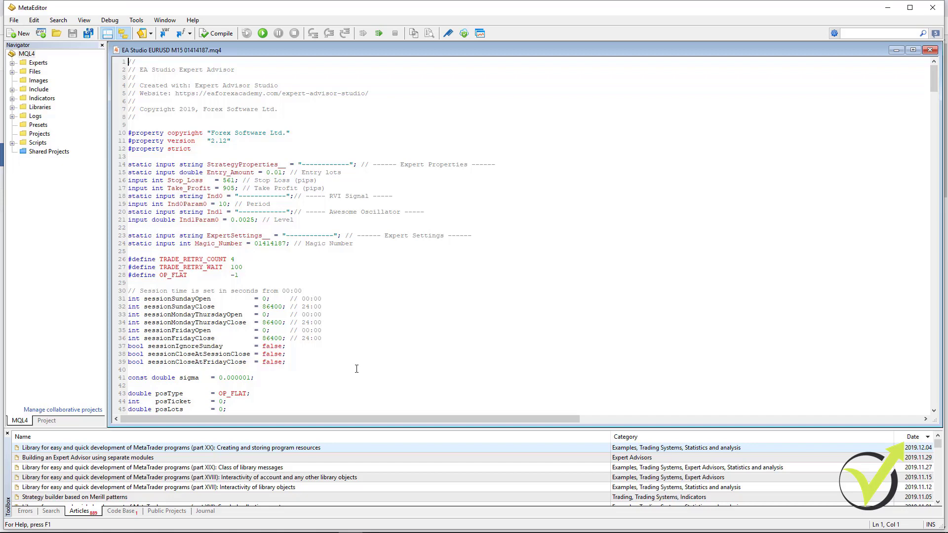
Examine the exported Expert Advisor's code, from the input parameters to the position opening and closing functions.
scroll(356, 368, down, 20)
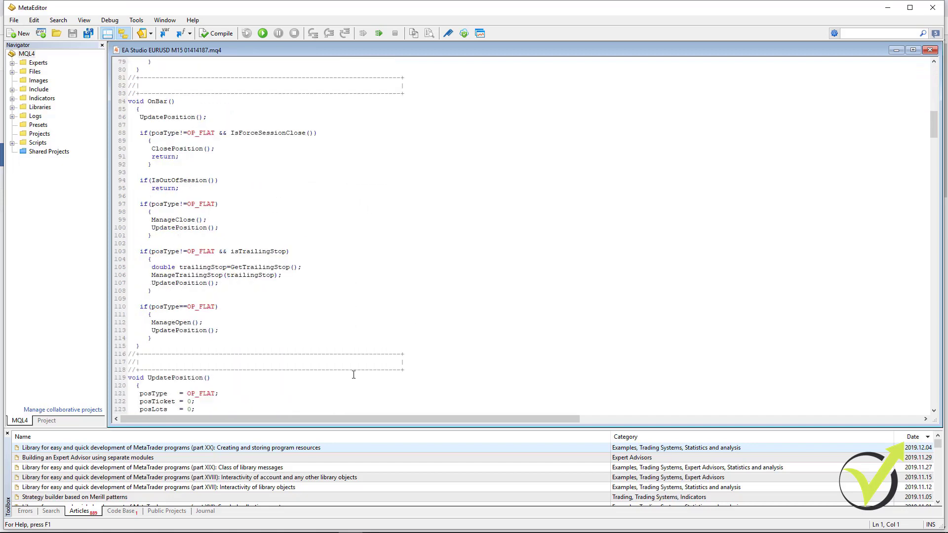
scroll(943, 123, down, 20)
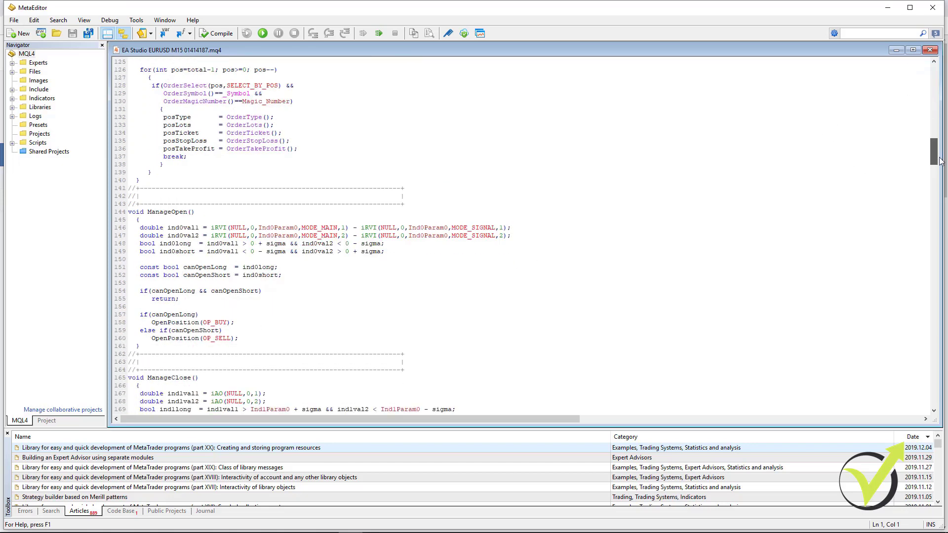
drag(944, 173, 942, 92)
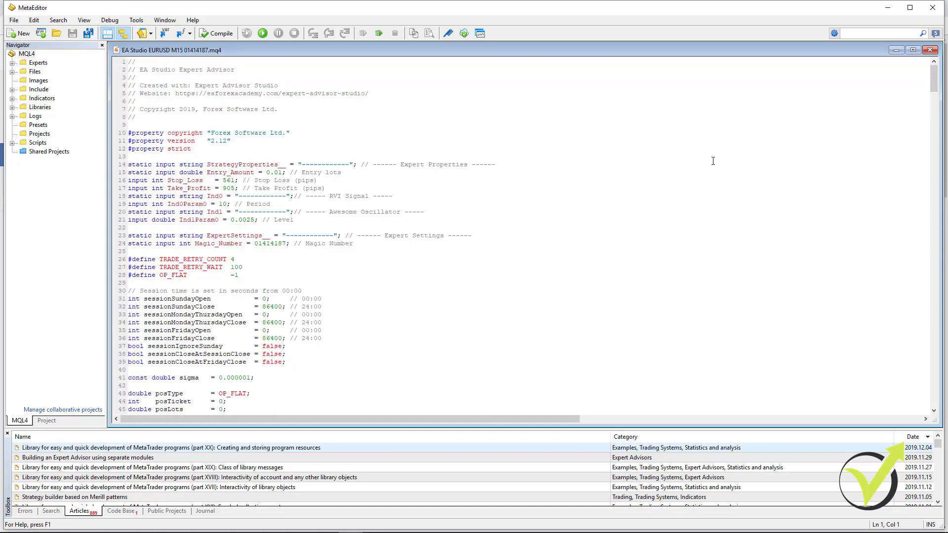
Switch back to Expert Advisor Studio and check the Expert Advisor export formats and available data sources.
key(alt+Tab)
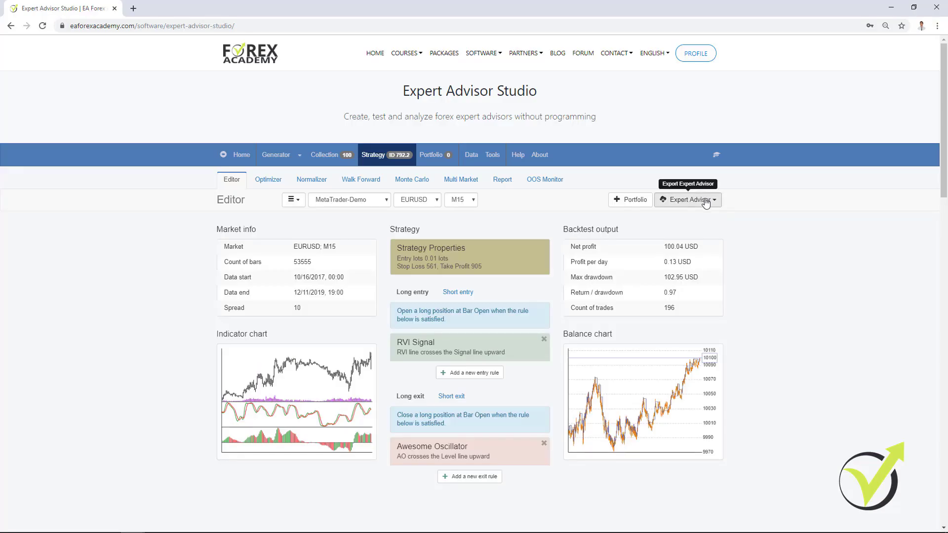
click(705, 203)
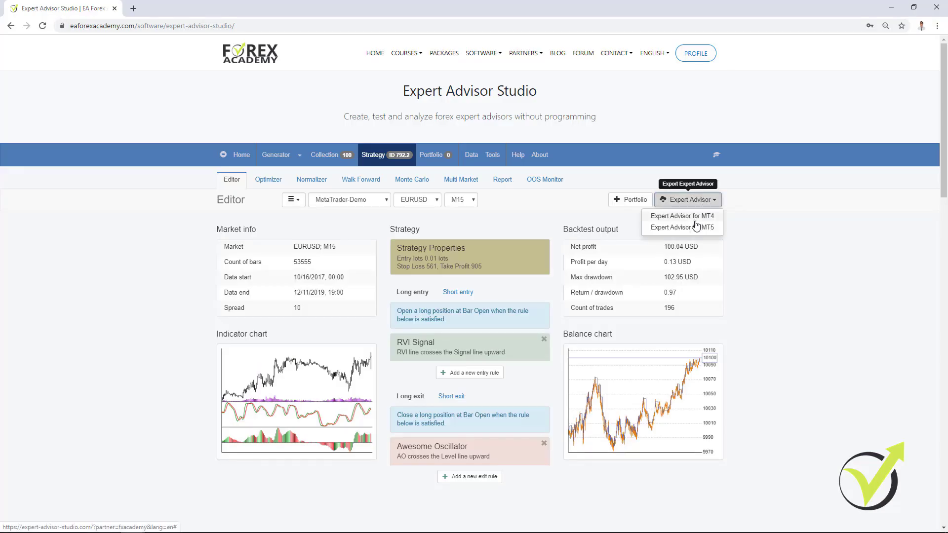
click(784, 339)
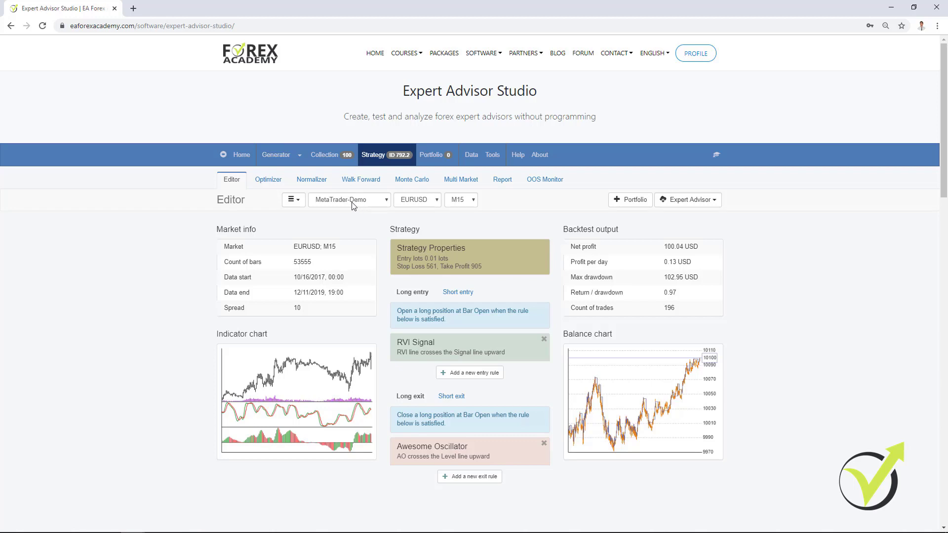
click(387, 204)
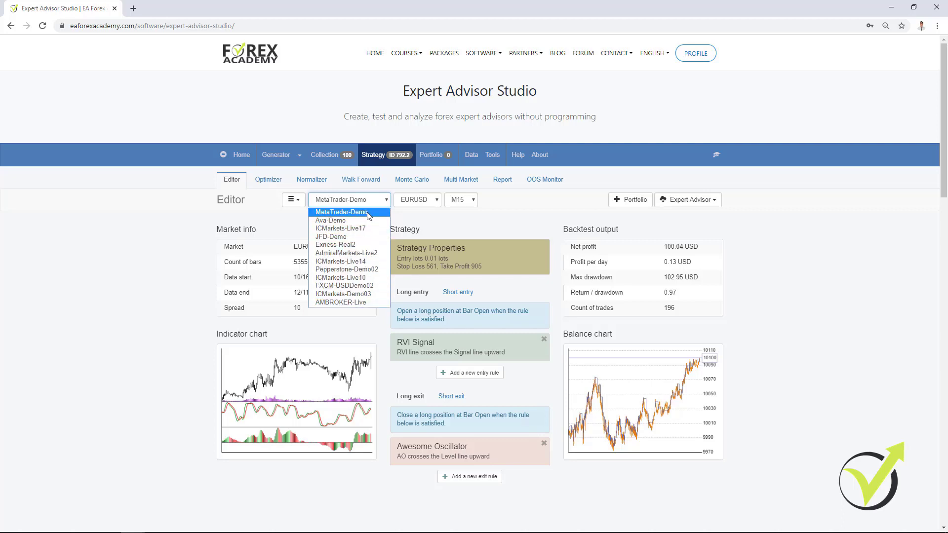
click(383, 330)
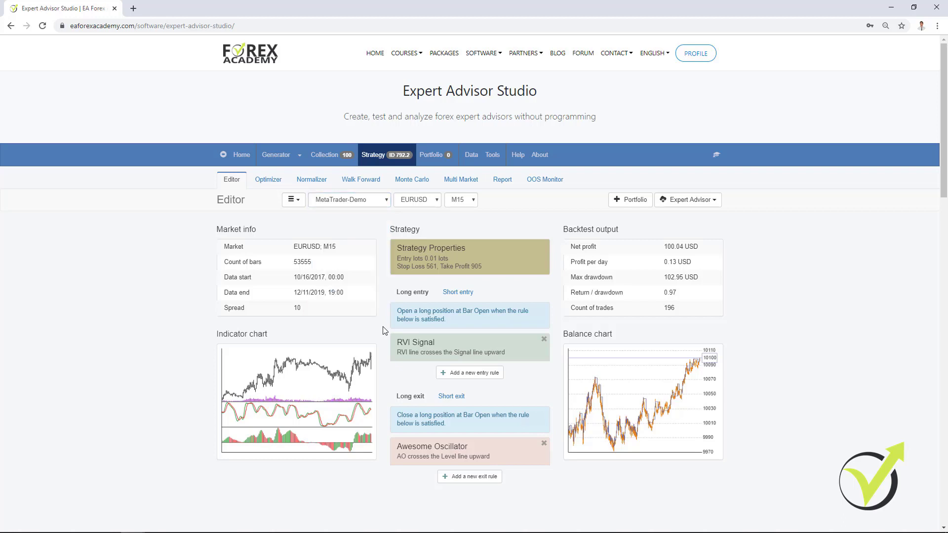